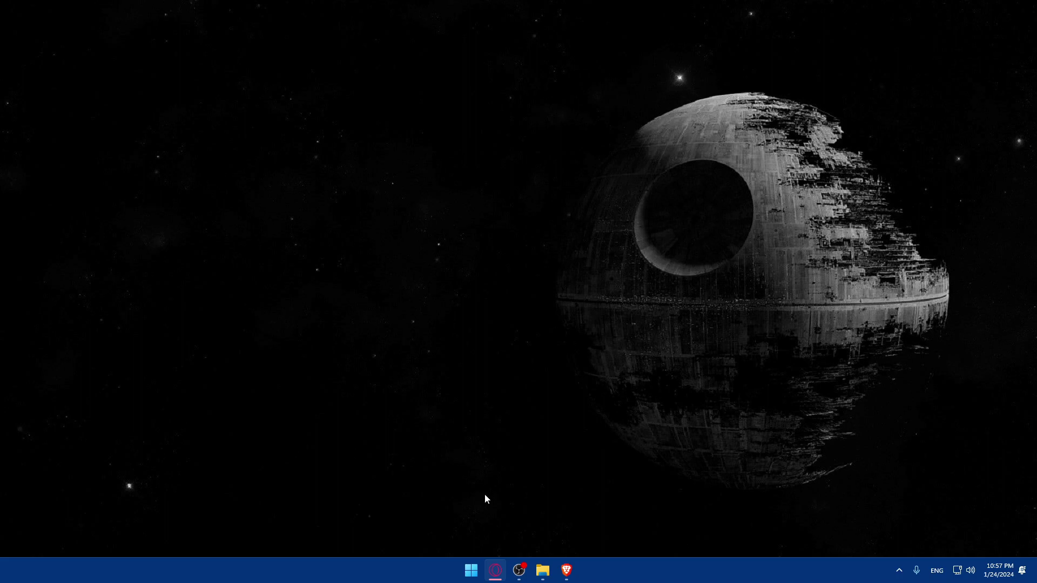
Open the Brave browser and move its pinned taskbar shortcut beside the file manager's
{"action": "left_click_drag", "start_coordinate": [567, 568], "coordinate": [559, 575]}
{"action": "left_click", "coordinate": [566, 573]}
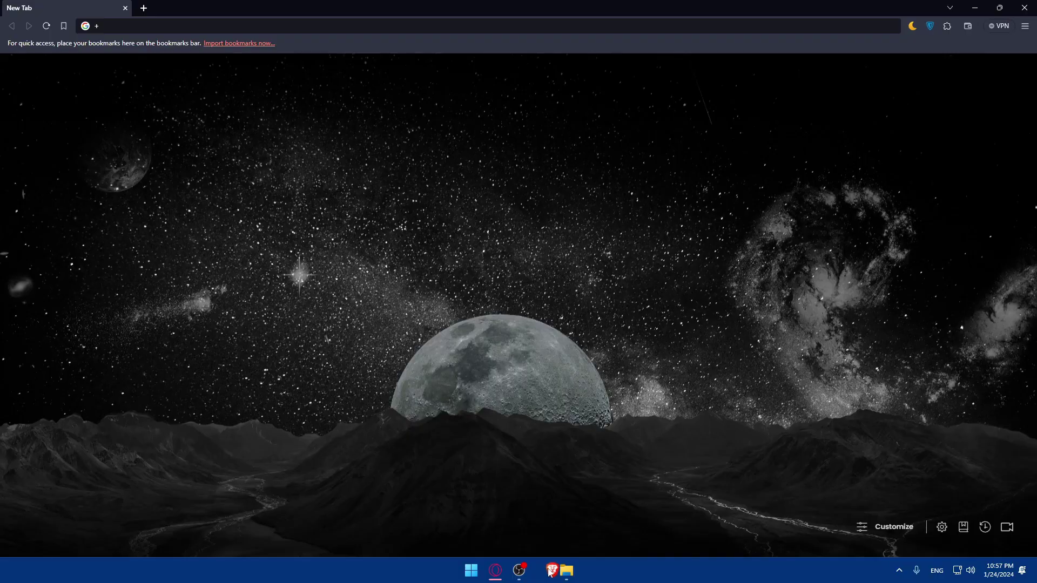
{"action": "left_click", "coordinate": [567, 572]}
{"action": "left_click", "coordinate": [567, 571]}
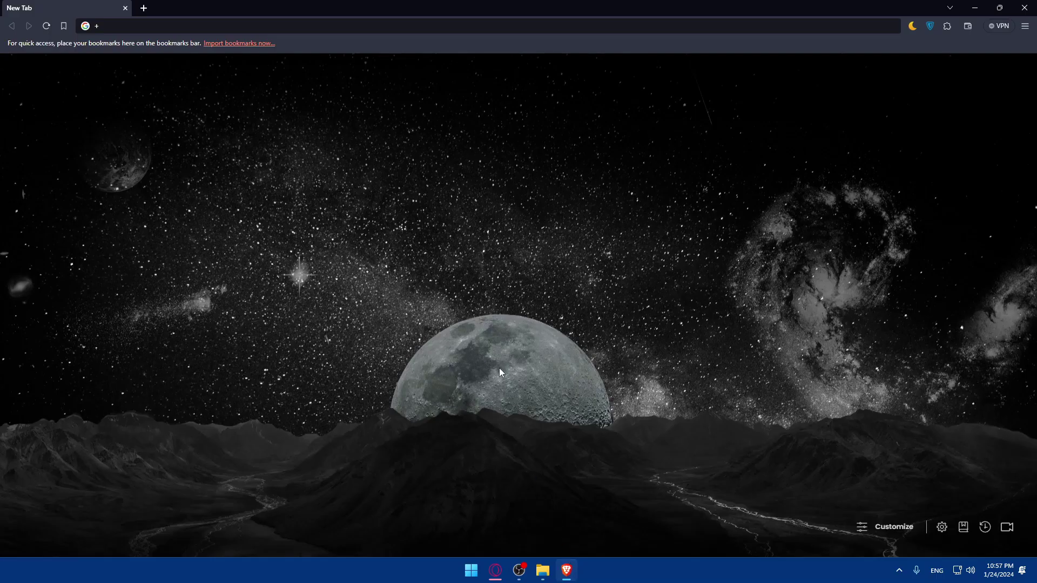
Load squarespace.com in the open new tab
{"action": "left_click", "coordinate": [121, 25]}
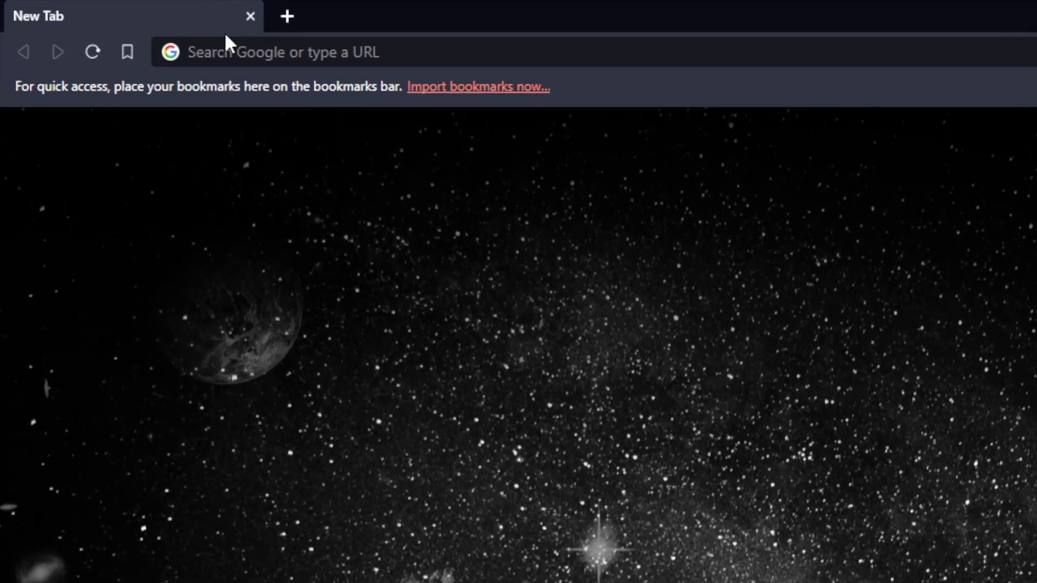
{"action": "left_click", "coordinate": [114, 28]}
{"action": "type", "text": "wo"}
{"action": "key", "text": "BackSpace"}
{"action": "key", "text": "BackSpace"}
{"action": "key", "text": "BackSpace"}
{"action": "type", "text": "s"}
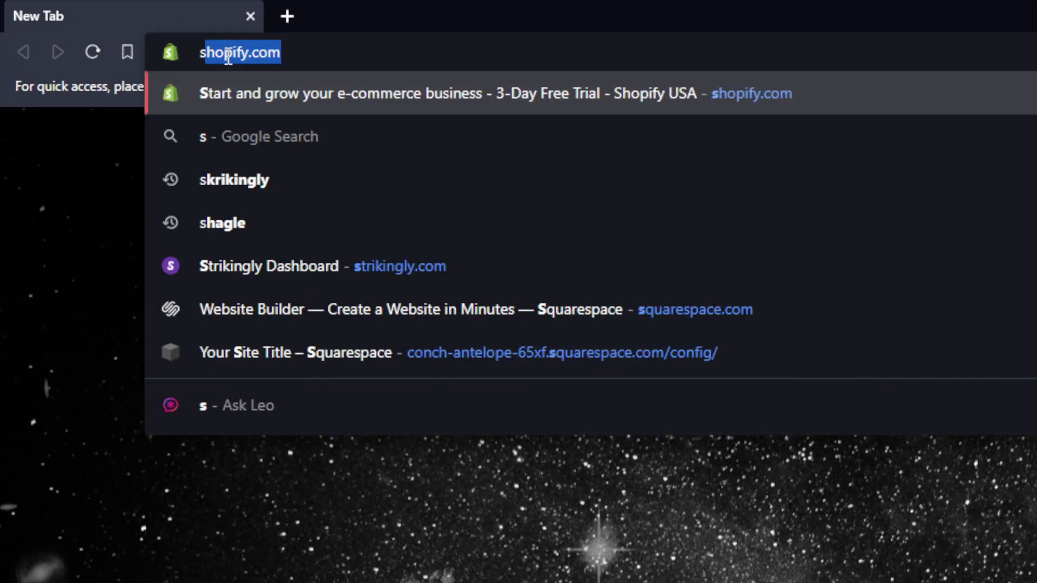
{"action": "type", "text": "qaur"}
{"action": "key", "text": "BackSpace"}
{"action": "key", "text": "BackSpace"}
{"action": "key", "text": "BackSpace"}
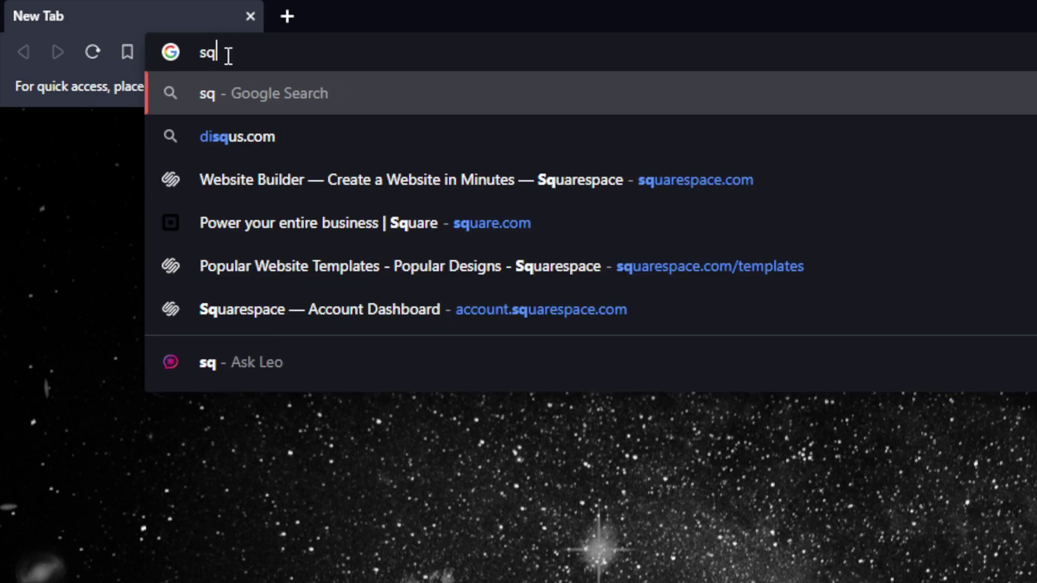
{"action": "type", "text": "uaresp"}
{"action": "key", "text": "BackSpace"}
{"action": "type", "text": "spca"}
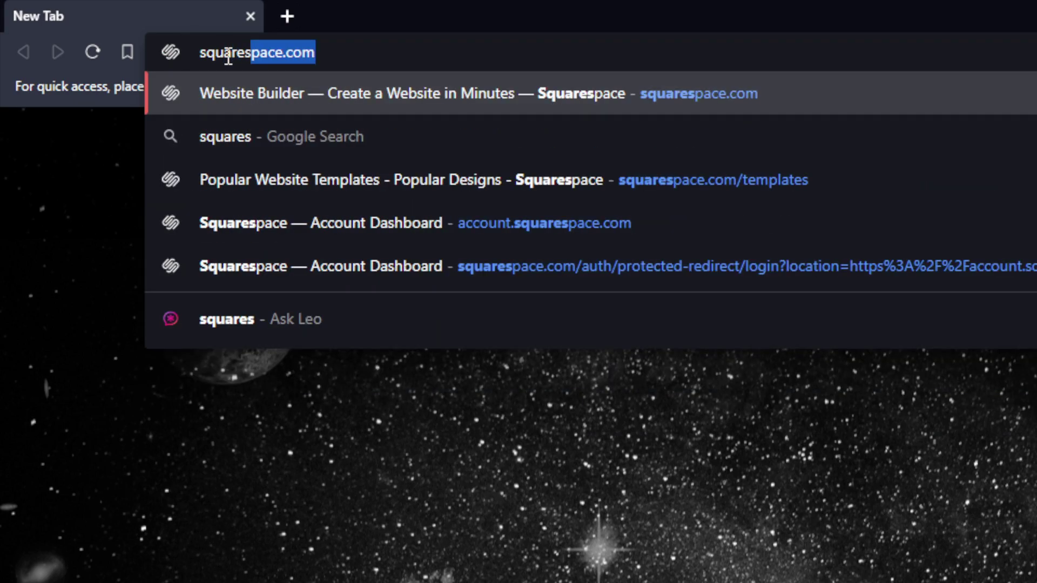
{"action": "key", "text": "BackSpace"}
{"action": "key", "text": "BackSpace"}
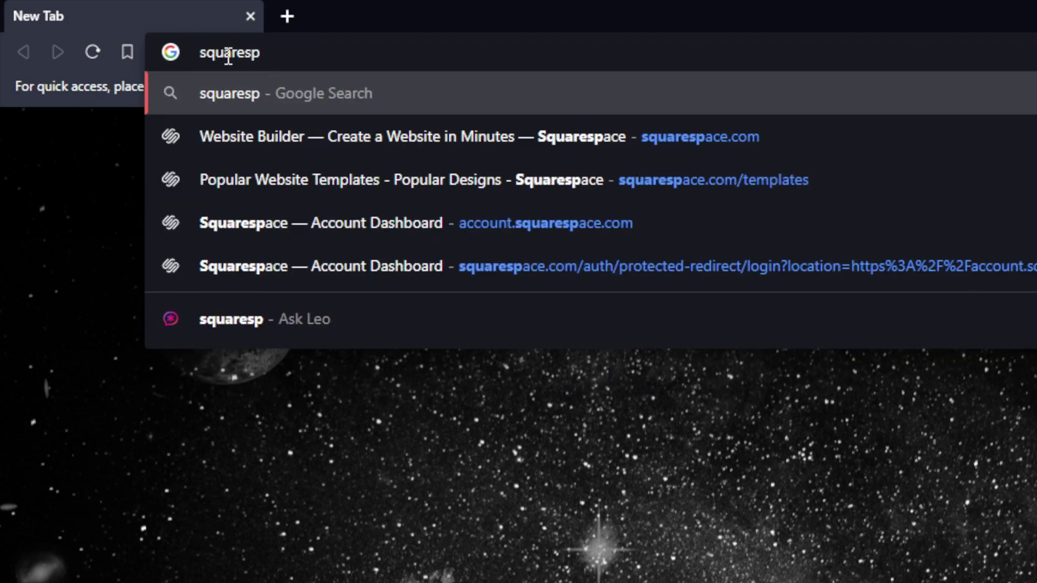
{"action": "type", "text": "ace.com"}
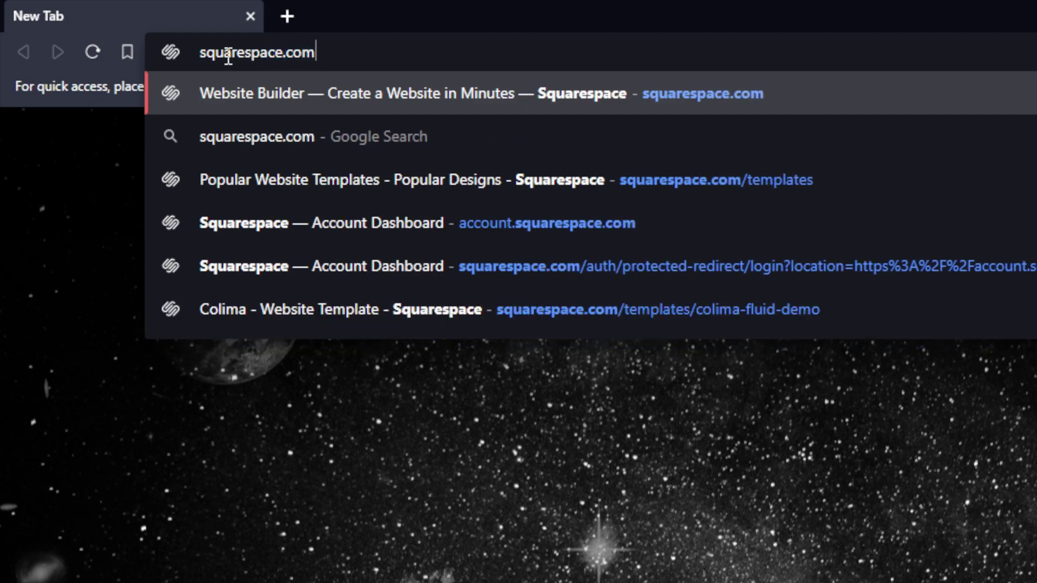
{"action": "key", "text": "Return"}
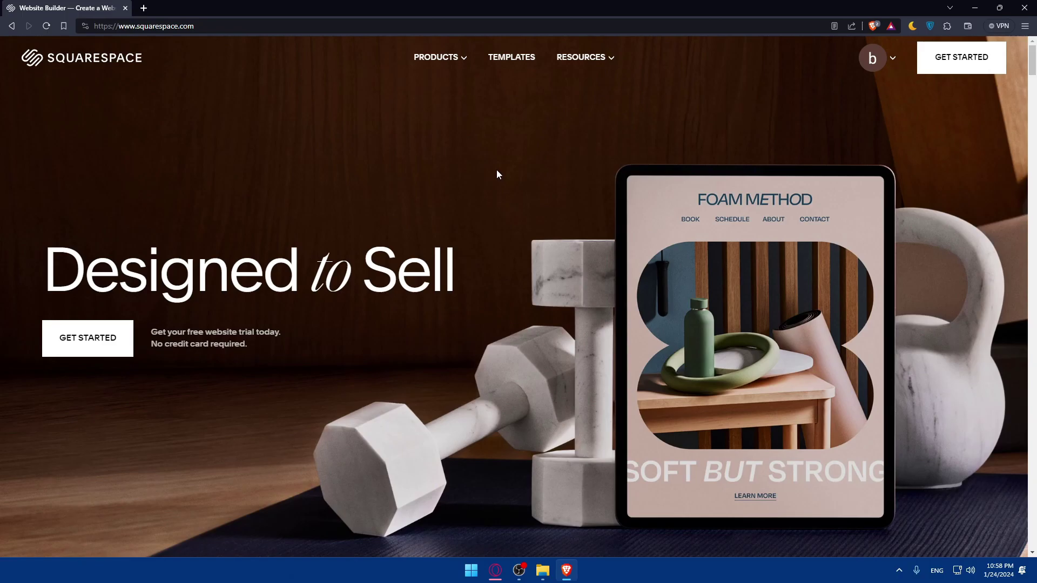
Look through the Squarespace homepage and expand the guides on how to sell online and how to start a blog
{"action": "scroll", "coordinate": [498, 174], "scroll_direction": "down", "scroll_amount": 20}
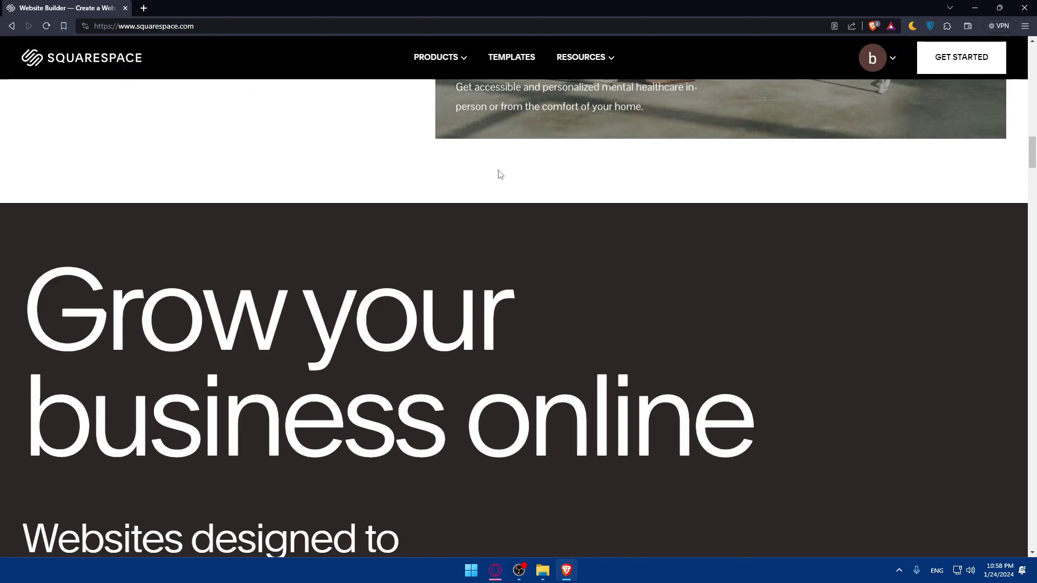
{"action": "scroll", "coordinate": [498, 173], "scroll_direction": "down", "scroll_amount": 20}
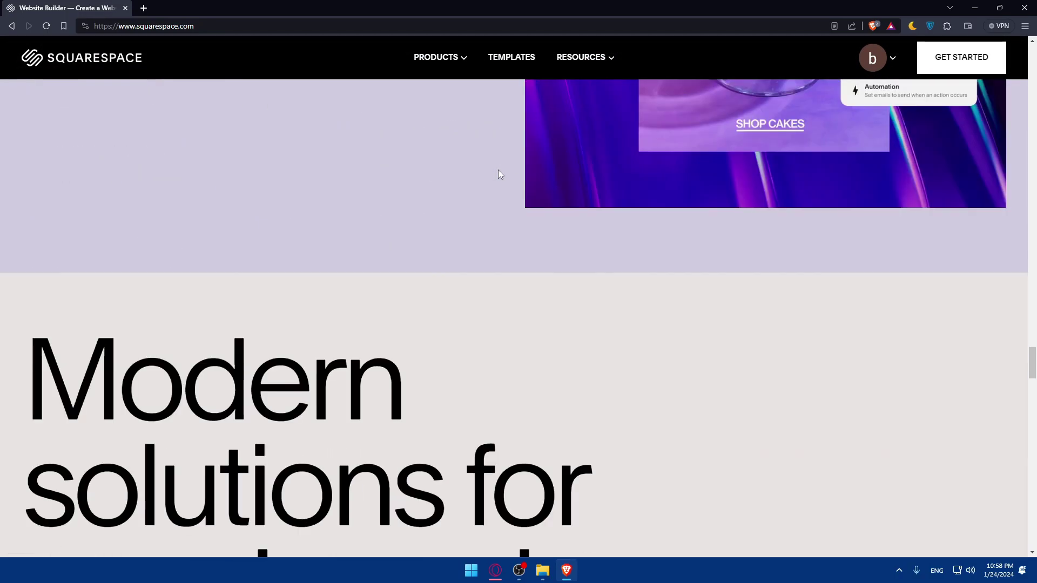
{"action": "scroll", "coordinate": [499, 169], "scroll_direction": "down", "scroll_amount": 5}
{"action": "scroll", "coordinate": [642, 320], "scroll_direction": "up", "scroll_amount": 3}
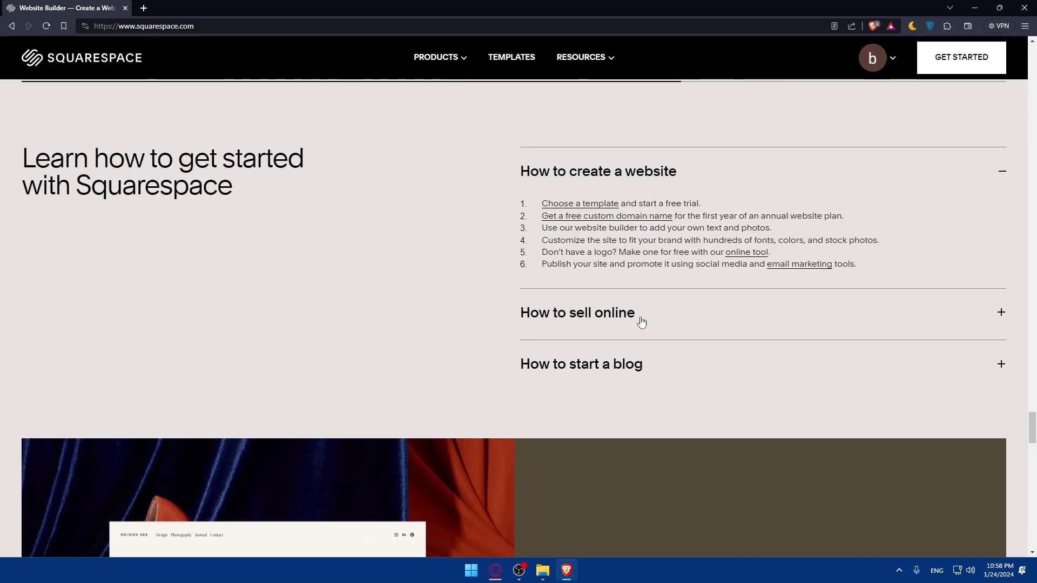
{"action": "left_click", "coordinate": [641, 316]}
{"action": "left_click", "coordinate": [656, 463]}
{"action": "scroll", "coordinate": [603, 279], "scroll_direction": "down", "scroll_amount": 2}
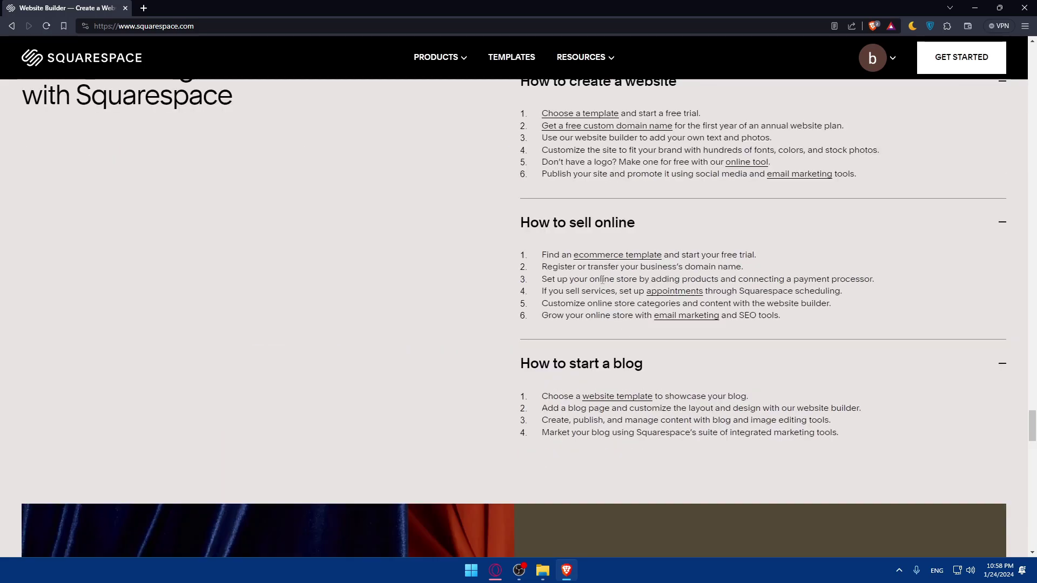
Expand and read the frequently asked questions about what a subscription includes, whether Squarespace is suitable, and how to build a website
{"action": "scroll", "coordinate": [601, 267], "scroll_direction": "down", "scroll_amount": 15}
{"action": "left_click", "coordinate": [635, 273]}
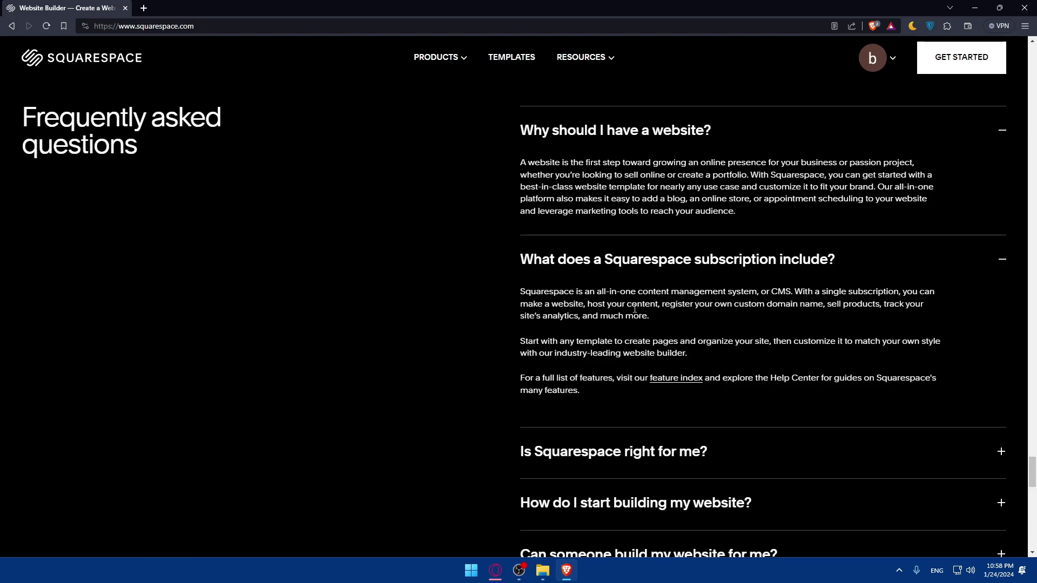
{"action": "left_click", "coordinate": [641, 463]}
{"action": "scroll", "coordinate": [658, 376], "scroll_direction": "down", "scroll_amount": 6}
{"action": "left_click", "coordinate": [658, 319]}
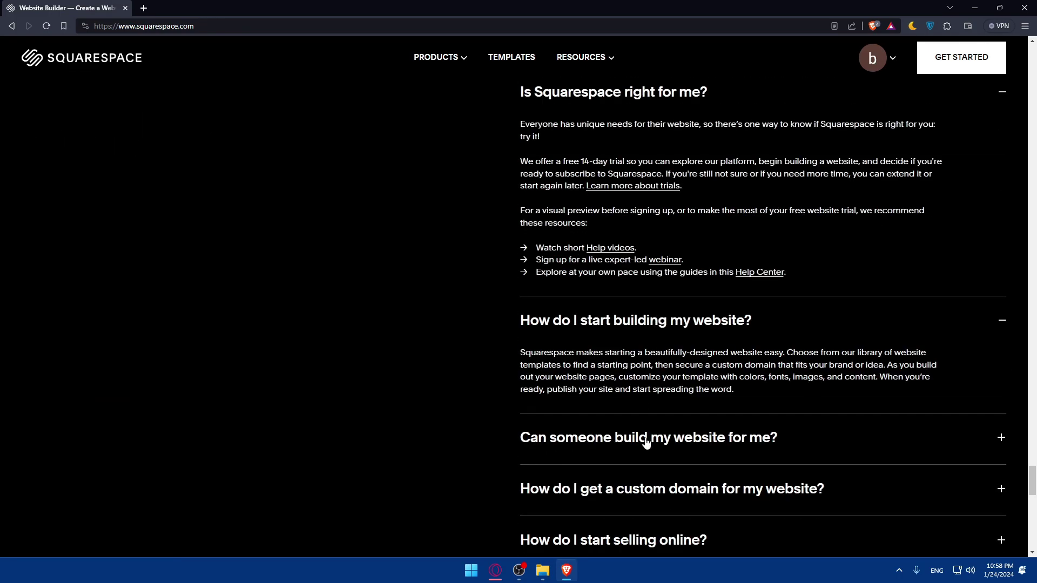
{"action": "left_click", "coordinate": [646, 440]}
{"action": "scroll", "coordinate": [648, 443], "scroll_direction": "down", "scroll_amount": 3}
{"action": "left_click", "coordinate": [648, 346]}
{"action": "left_click", "coordinate": [660, 461]}
{"action": "scroll", "coordinate": [602, 337], "scroll_direction": "down", "scroll_amount": 10}
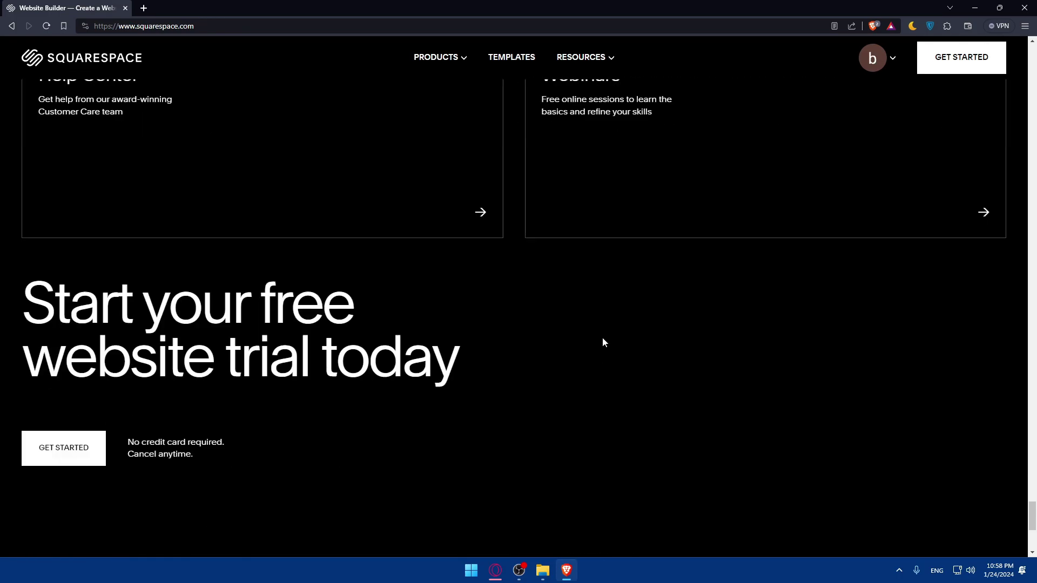
Open the Squarespace account dashboard and start creating a new website
{"action": "scroll", "coordinate": [602, 337], "scroll_direction": "up", "scroll_amount": 20}
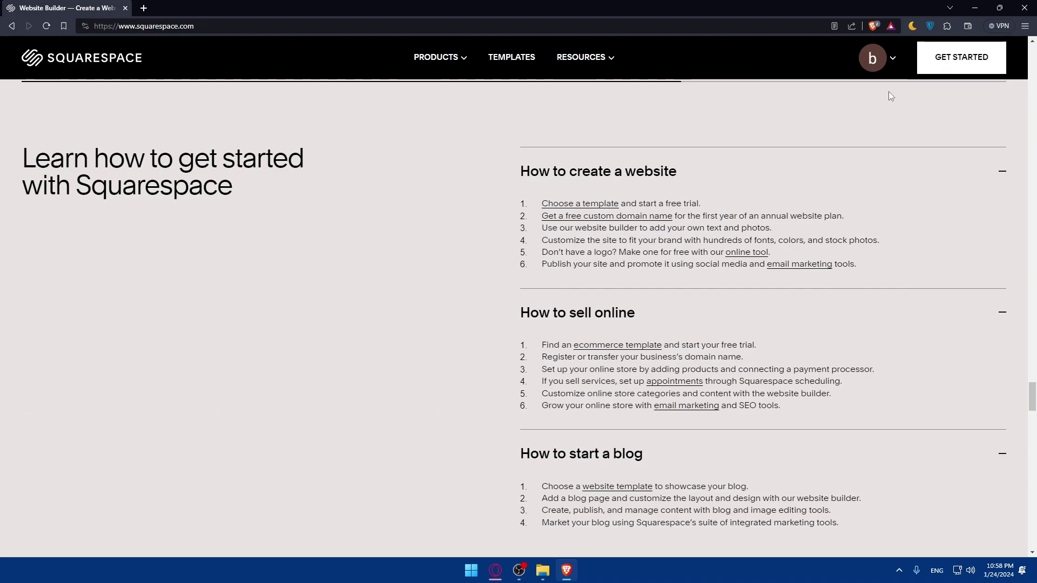
{"action": "left_click", "coordinate": [872, 58]}
{"action": "left_click", "coordinate": [848, 142]}
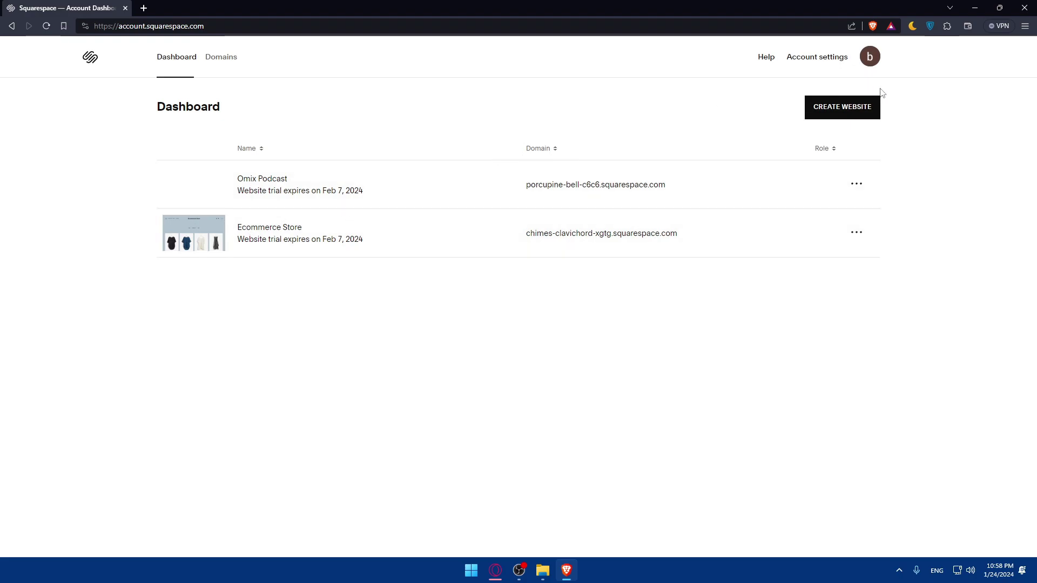
{"action": "left_click", "coordinate": [863, 109]}
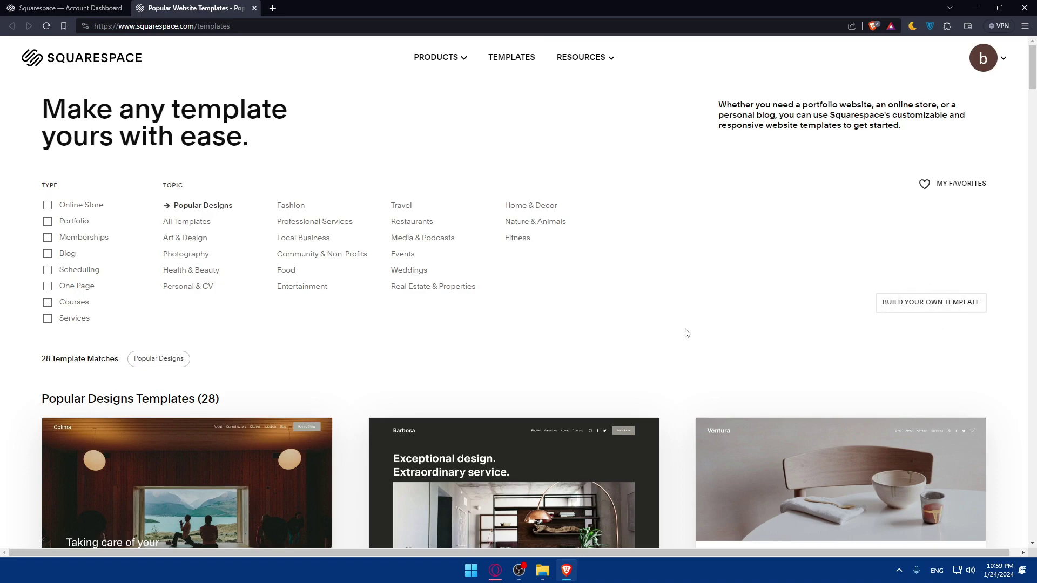
Look over the Popular Designs templates and filter them by the Blog type
{"action": "scroll", "coordinate": [426, 315], "scroll_direction": "down", "scroll_amount": 20}
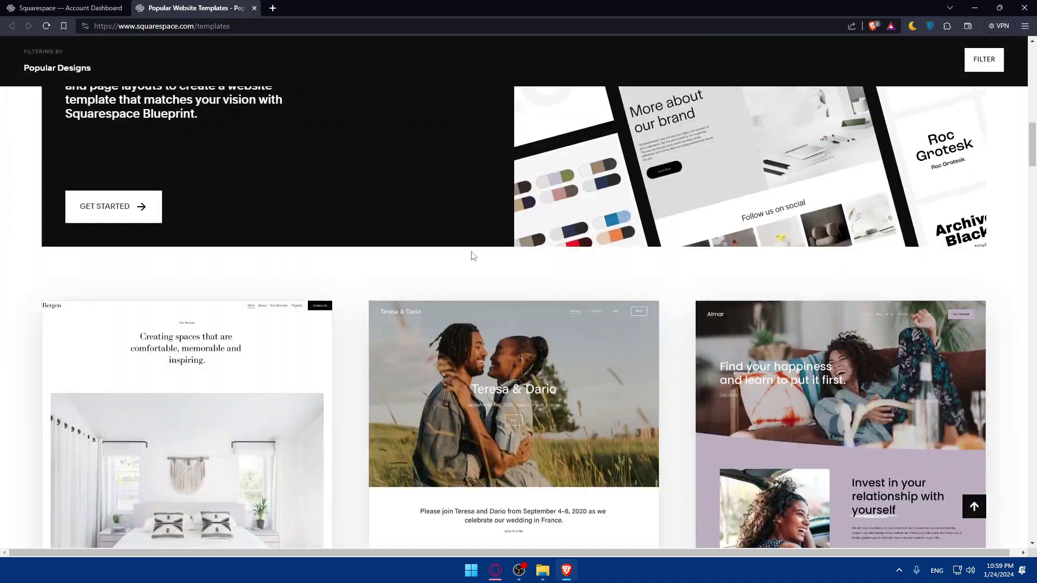
{"action": "scroll", "coordinate": [410, 285], "scroll_direction": "down", "scroll_amount": 20}
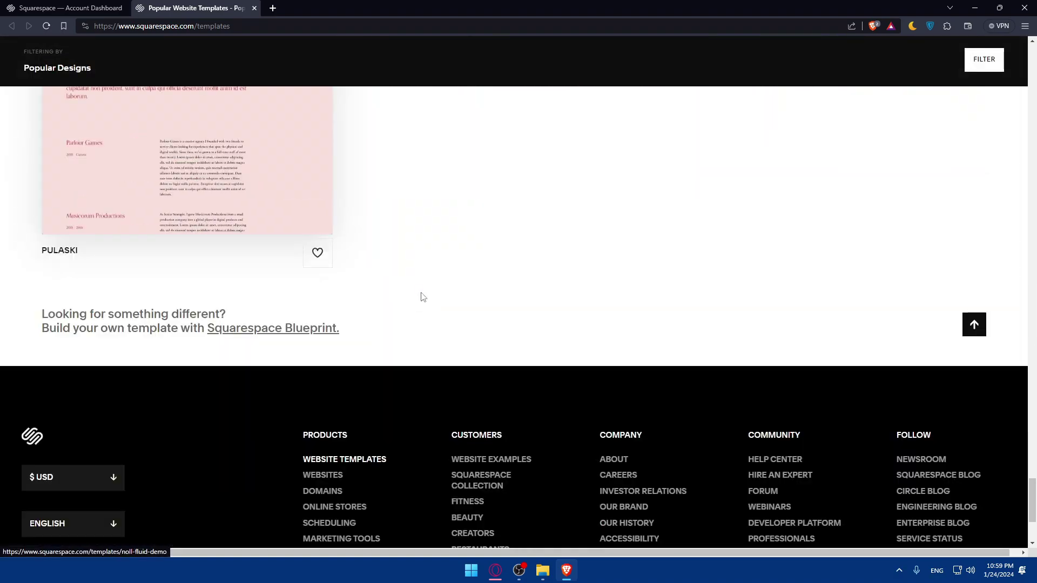
{"action": "scroll", "coordinate": [419, 292], "scroll_direction": "up", "scroll_amount": 15}
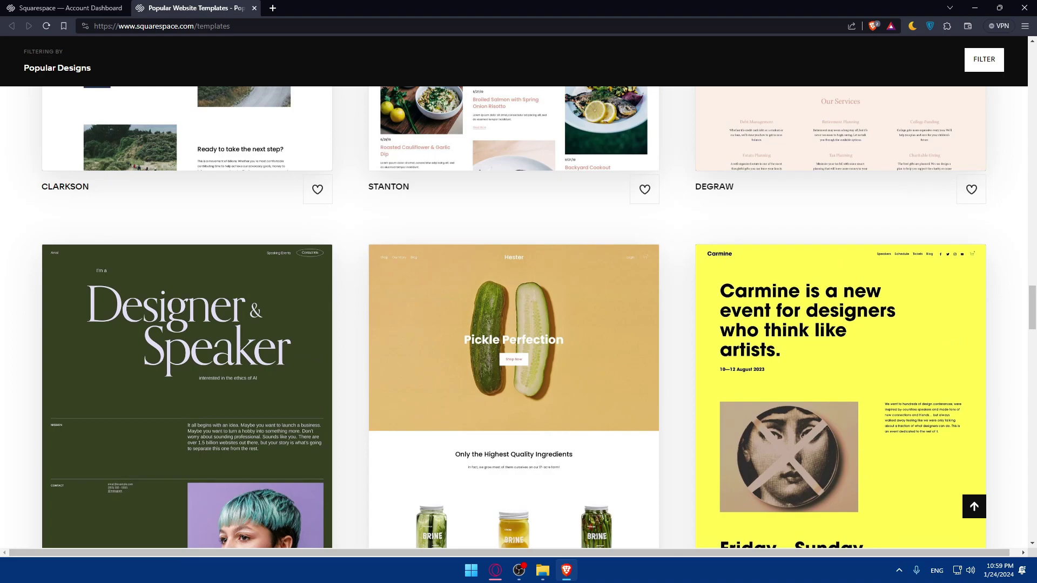
{"action": "scroll", "coordinate": [497, 250], "scroll_direction": "up", "scroll_amount": 20}
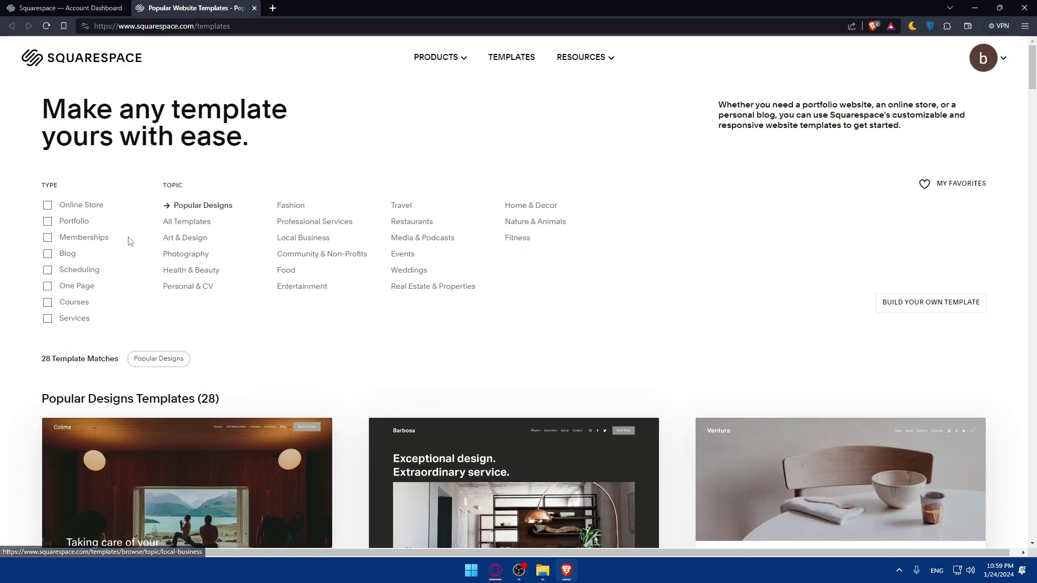
{"action": "left_click", "coordinate": [52, 258]}
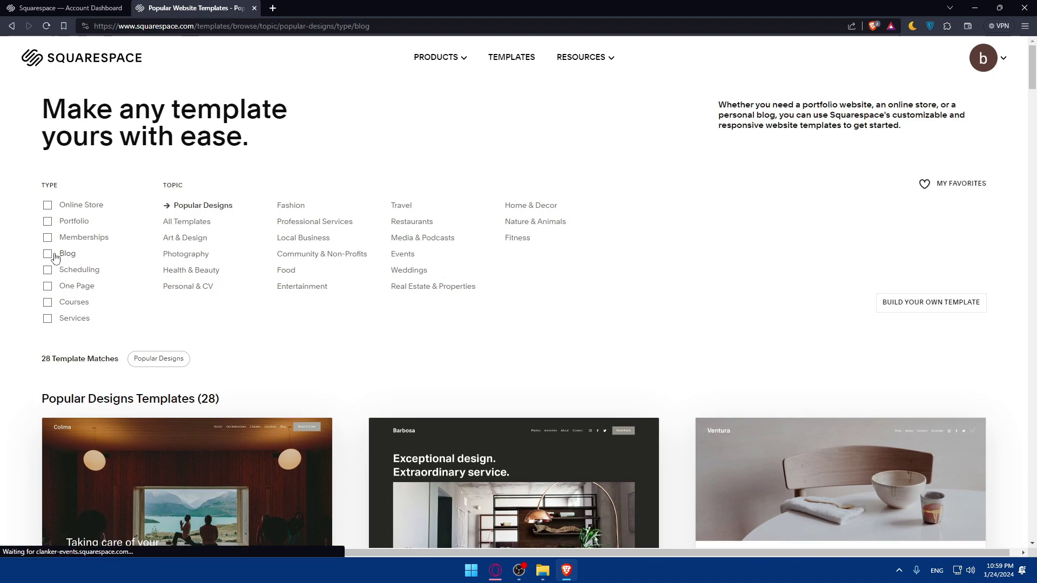
Browse the blog template matches and open the Bailard template's preview page
{"action": "scroll", "coordinate": [120, 275], "scroll_direction": "down", "scroll_amount": 5}
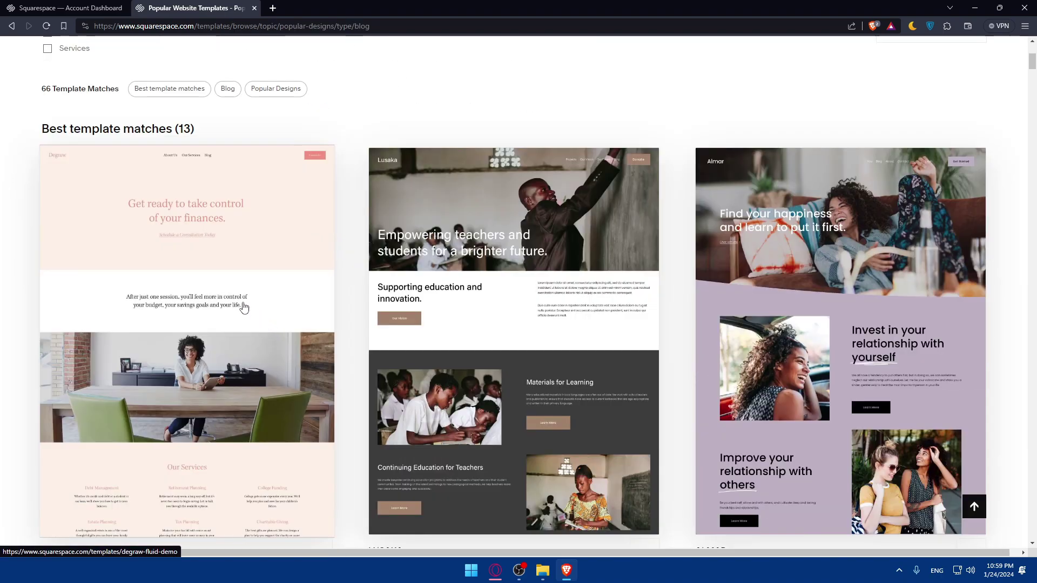
{"action": "scroll", "coordinate": [569, 292], "scroll_direction": "down", "scroll_amount": 10}
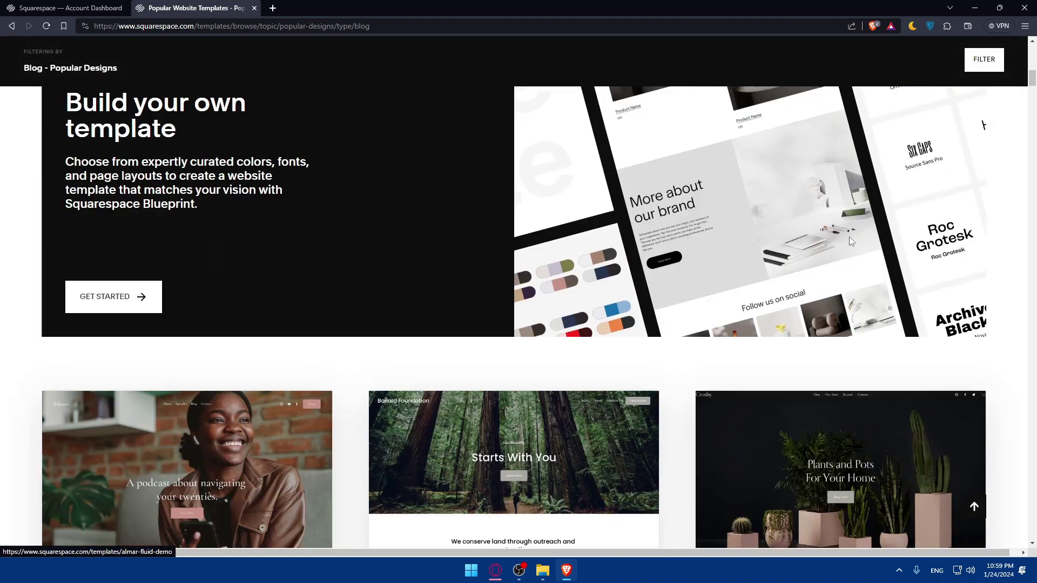
{"action": "scroll", "coordinate": [660, 233], "scroll_direction": "up", "scroll_amount": 3}
{"action": "scroll", "coordinate": [660, 232], "scroll_direction": "up", "scroll_amount": 7}
{"action": "scroll", "coordinate": [617, 301], "scroll_direction": "down", "scroll_amount": 14}
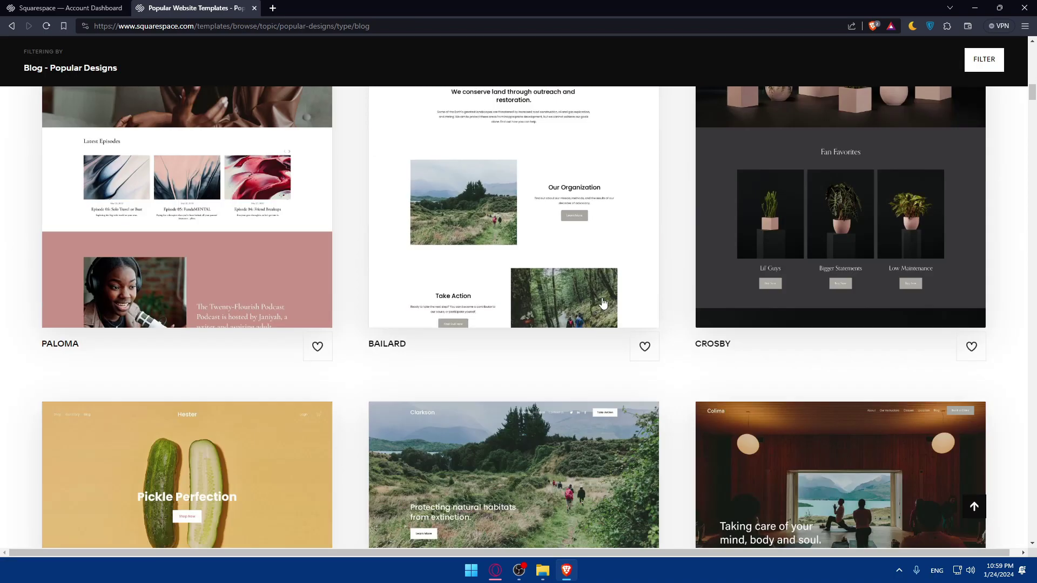
{"action": "scroll", "coordinate": [520, 224], "scroll_direction": "up", "scroll_amount": 2}
{"action": "left_click", "coordinate": [516, 229]}
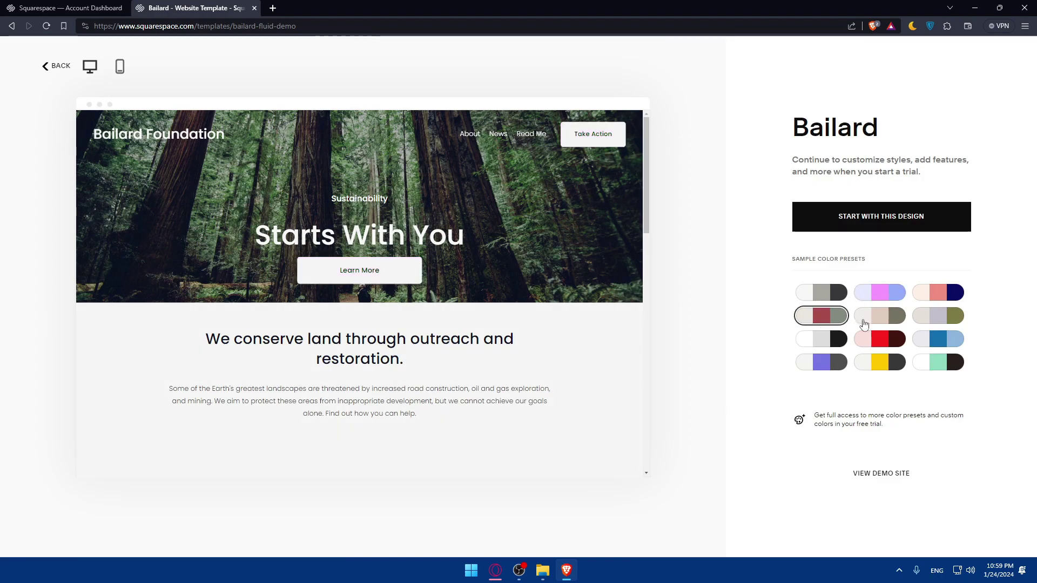
Try out several sample color presets on the Bailard template preview
{"action": "left_click", "coordinate": [938, 292]}
{"action": "left_click", "coordinate": [938, 315]}
{"action": "left_click", "coordinate": [831, 339]}
{"action": "left_click", "coordinate": [834, 362]}
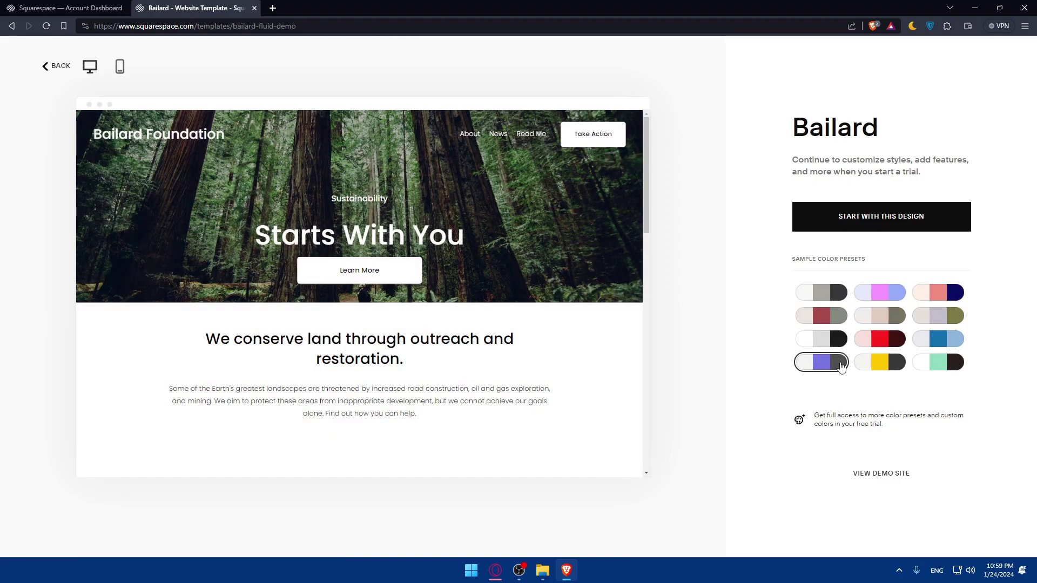
{"action": "left_click", "coordinate": [870, 362]}
{"action": "left_click", "coordinate": [830, 324]}
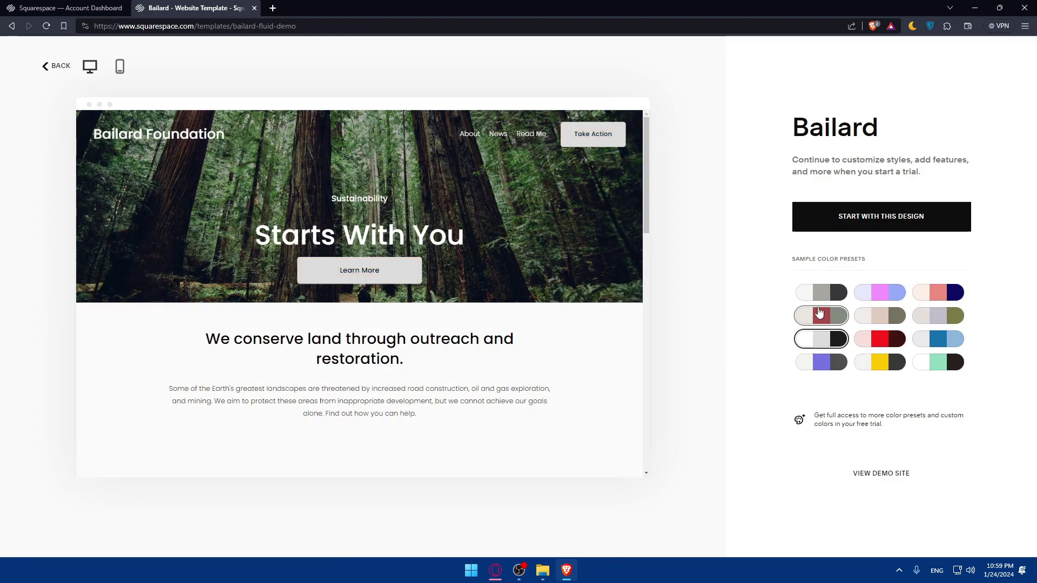
{"action": "left_click", "coordinate": [830, 300]}
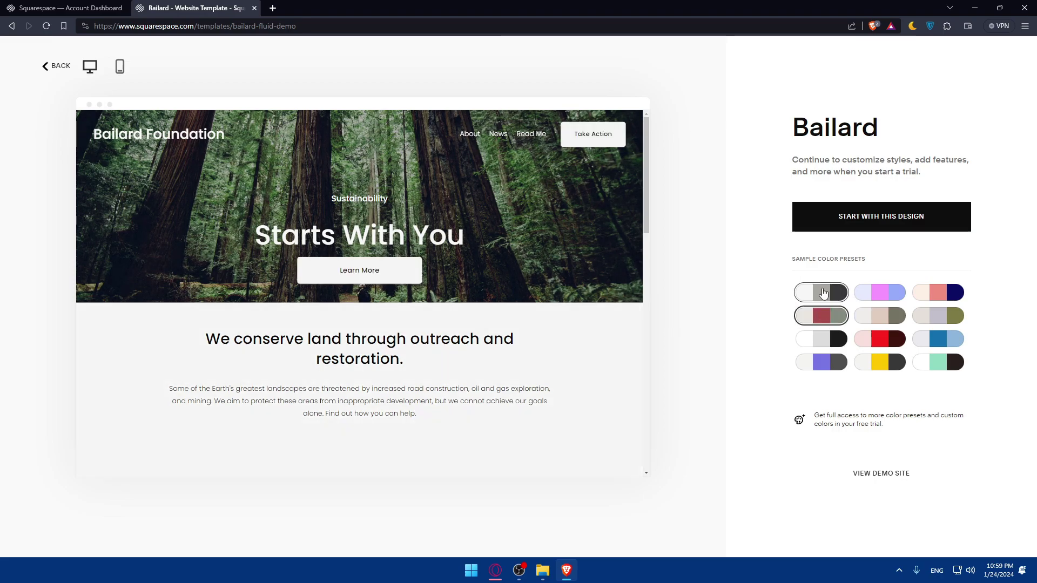
{"action": "left_click", "coordinate": [935, 321]}
{"action": "left_click", "coordinate": [839, 318]}
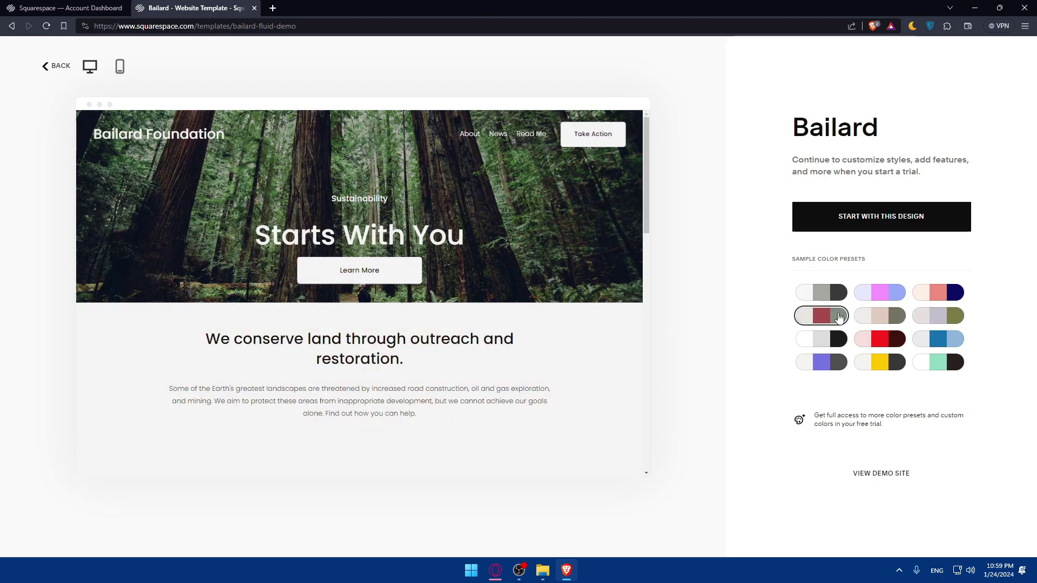
{"action": "left_click", "coordinate": [817, 340]}
{"action": "left_click", "coordinate": [956, 361]}
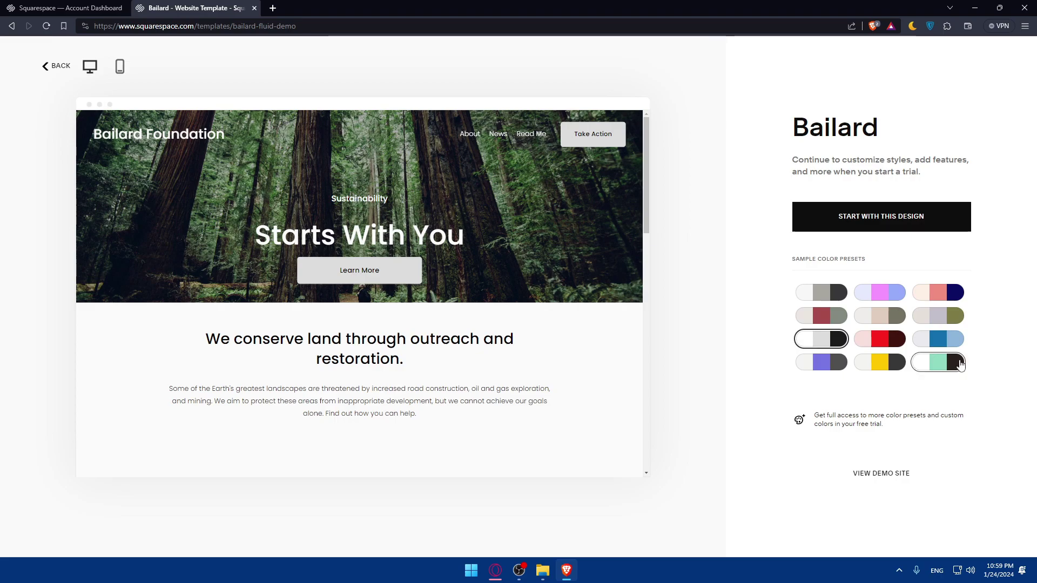
Apply the light grey, blue and light blue color preset to the Bailard template and review the preview down to its footer
{"action": "left_click", "coordinate": [939, 339]}
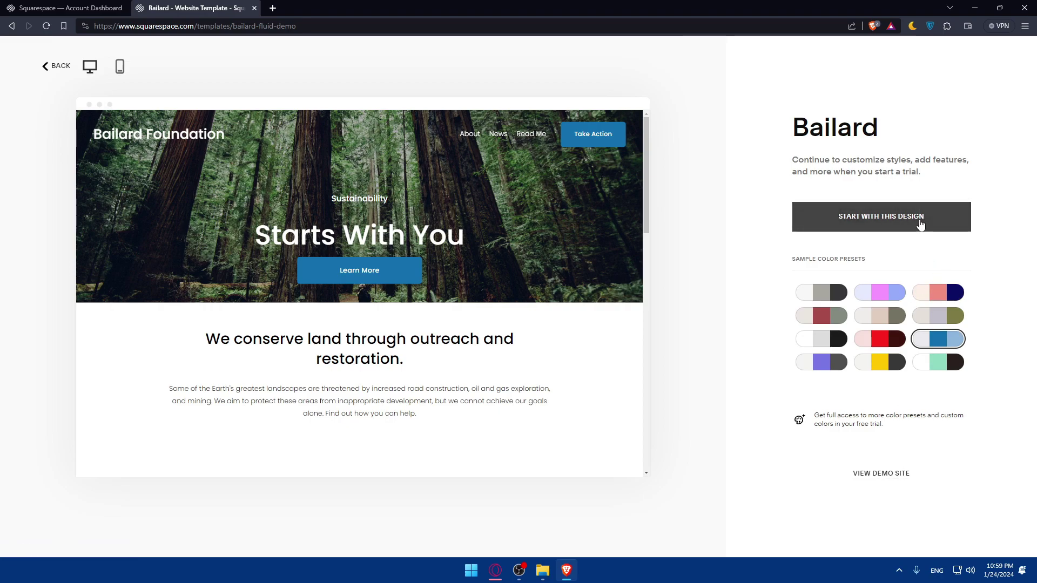
{"action": "scroll", "coordinate": [442, 245], "scroll_direction": "down", "scroll_amount": 10}
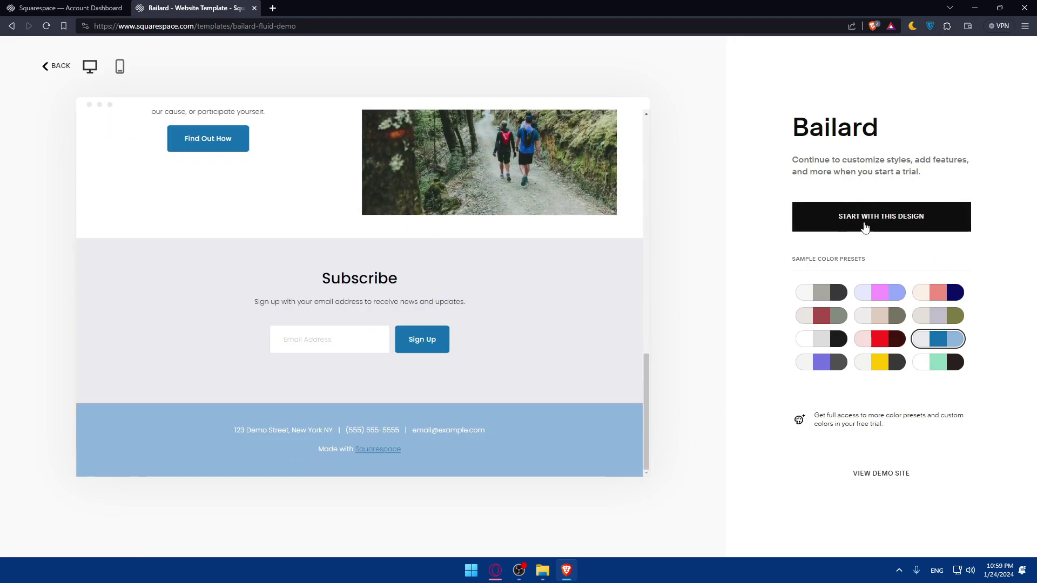
Start a site with the Bailard design and set its title to OmixTravels
{"action": "left_click", "coordinate": [866, 226]}
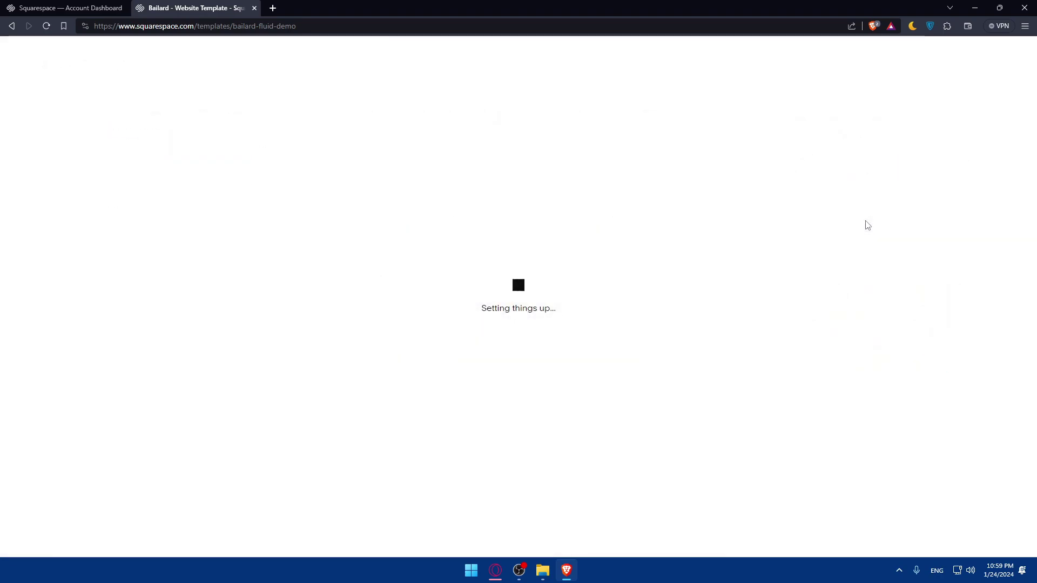
{"action": "left_click_drag", "start_coordinate": [477, 312], "coordinate": [568, 309]}
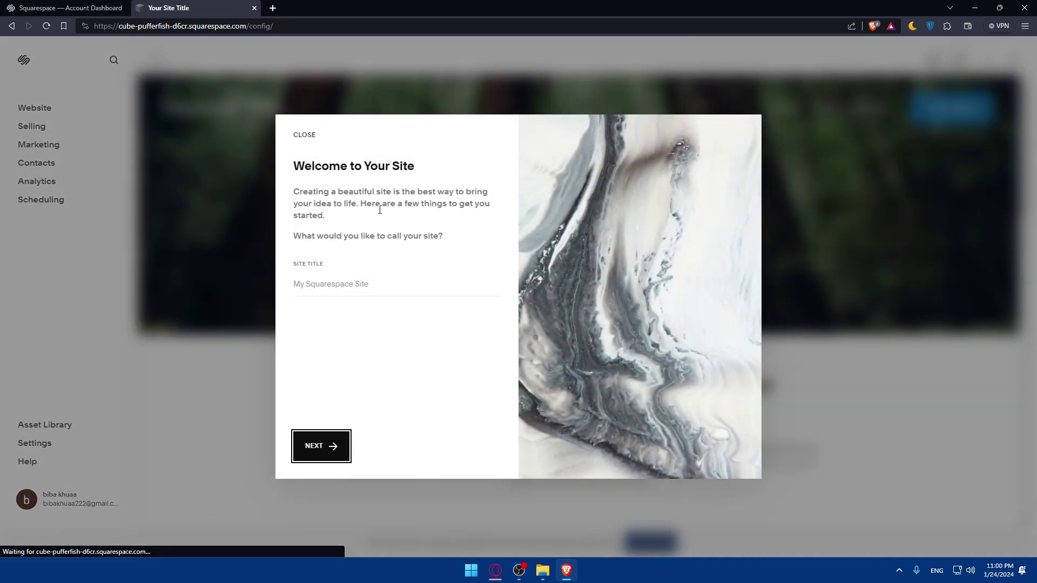
{"action": "left_click", "coordinate": [380, 281]}
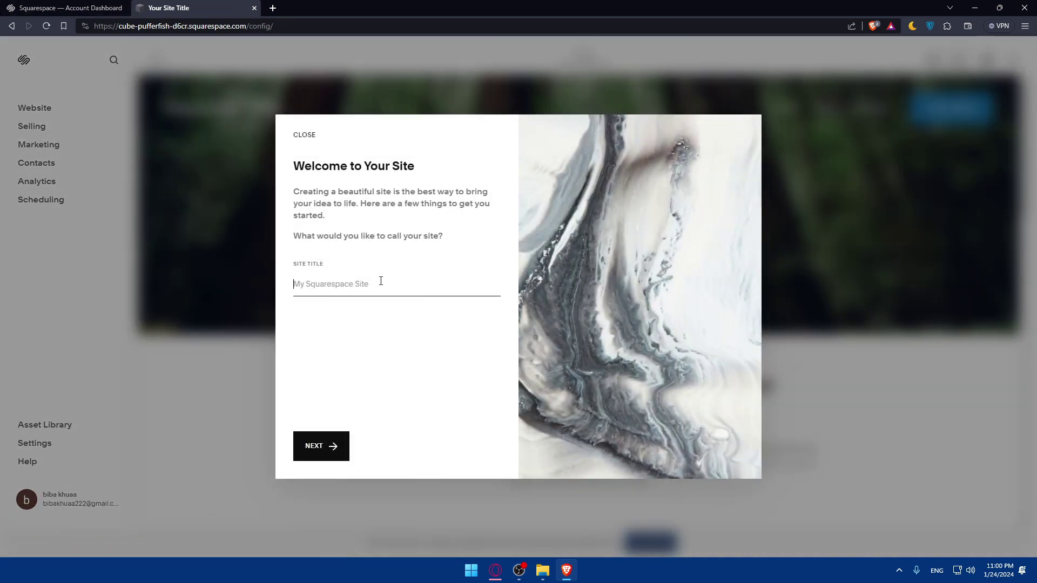
{"action": "type", "text": "OMix"}
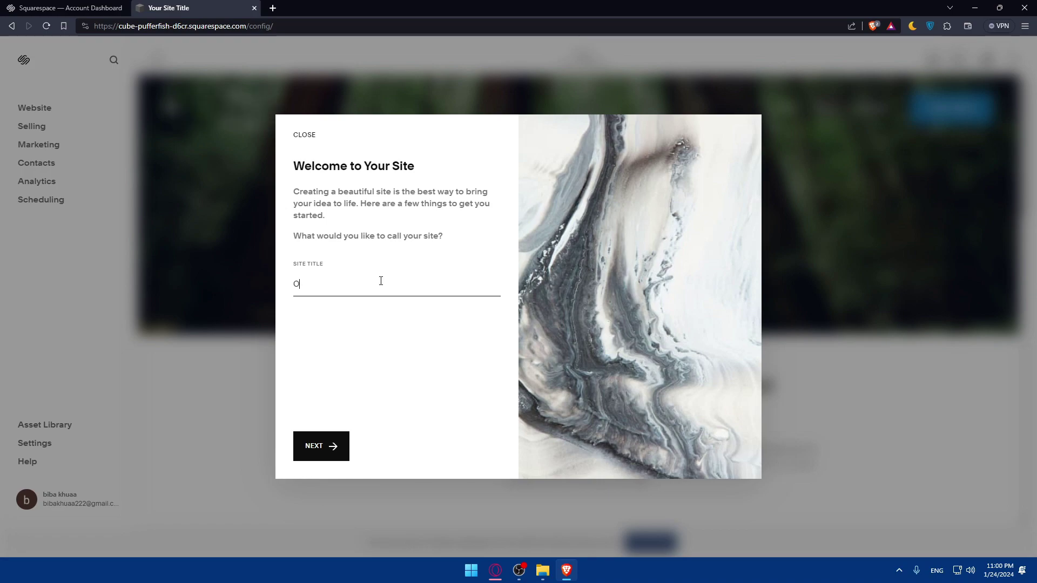
{"action": "key", "text": "BackSpace"}
{"action": "key", "text": "BackSpace"}
{"action": "key", "text": "BackSpace"}
{"action": "type", "text": "mi"}
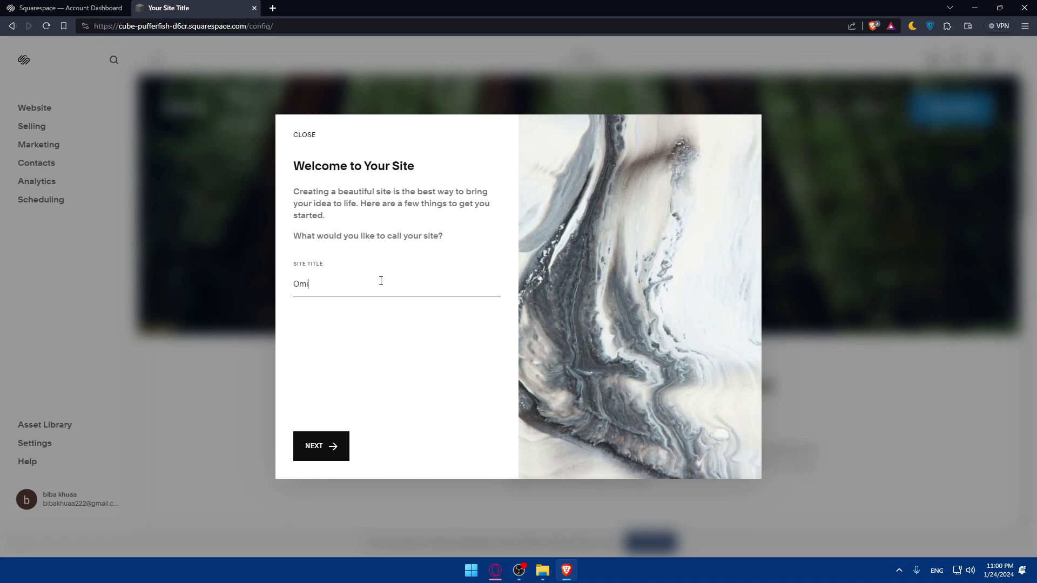
{"action": "type", "text": "xTrvaels"}
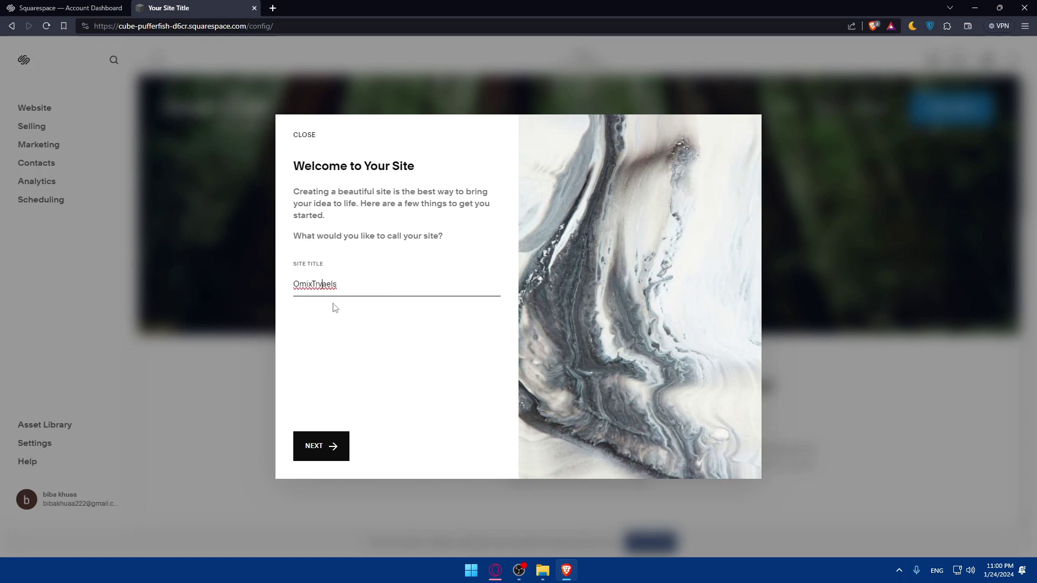
{"action": "key", "text": "BackSpace"}
{"action": "type", "text": "a"}
{"action": "key", "text": "Delete"}
{"action": "type", "text": "v"}
{"action": "left_click", "coordinate": [340, 439]}
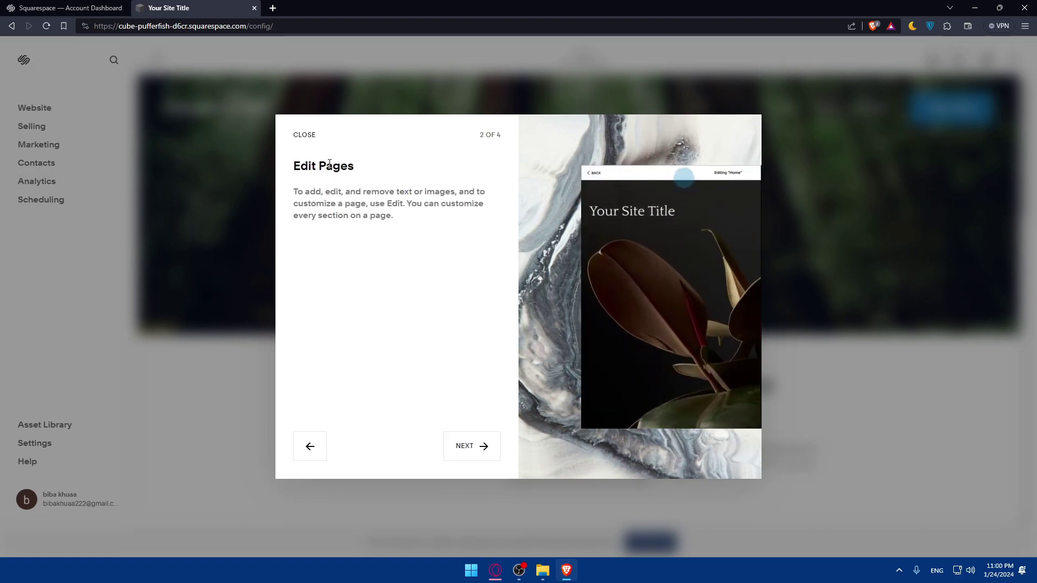
Finish the remaining pages of the welcome guide and look over the new site's home page
{"action": "left_click", "coordinate": [471, 446]}
{"action": "left_click", "coordinate": [475, 447]}
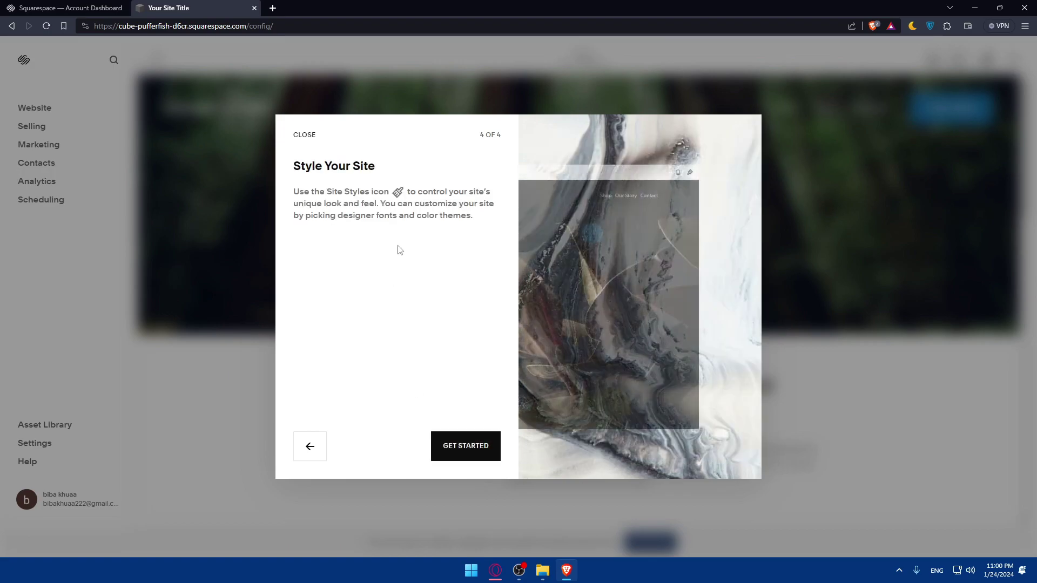
{"action": "left_click", "coordinate": [465, 445]}
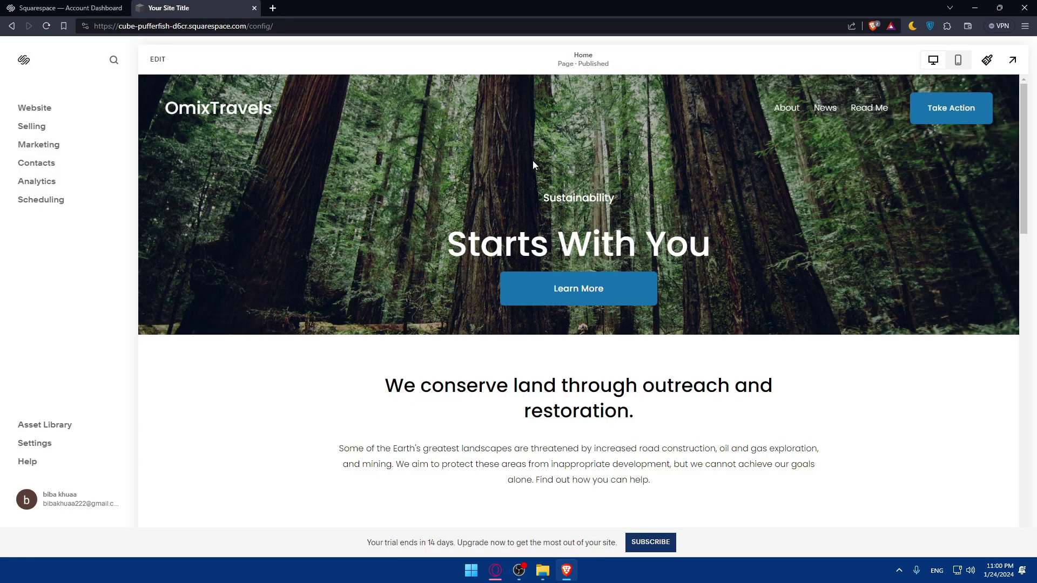
{"action": "scroll", "coordinate": [535, 162], "scroll_direction": "down", "scroll_amount": 15}
{"action": "scroll", "coordinate": [540, 169], "scroll_direction": "up", "scroll_amount": 15}
{"action": "scroll", "coordinate": [545, 170], "scroll_direction": "down", "scroll_amount": 10}
{"action": "scroll", "coordinate": [546, 169], "scroll_direction": "up", "scroll_amount": 10}
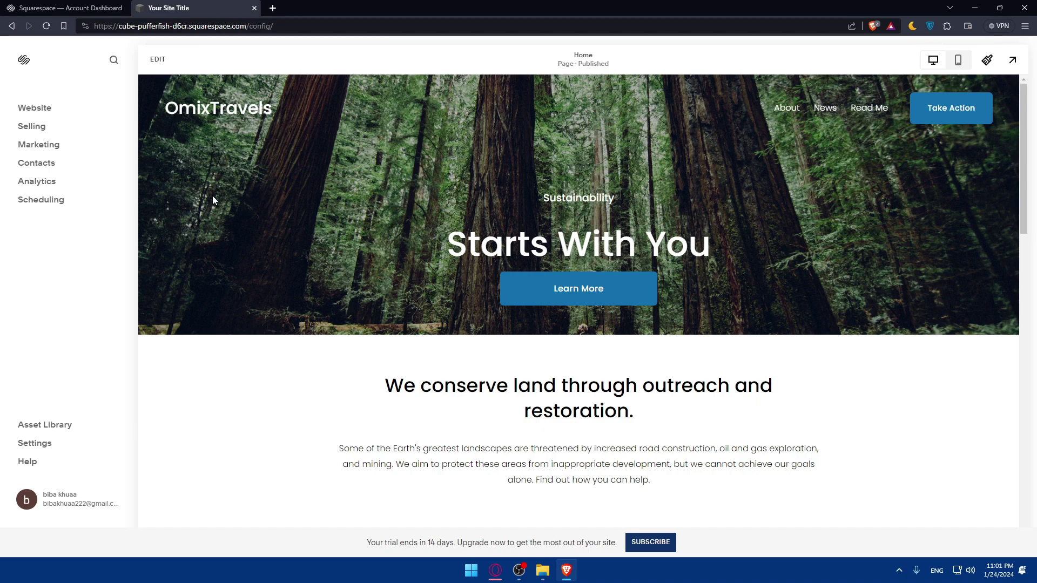
{"action": "left_click", "coordinate": [37, 108]}
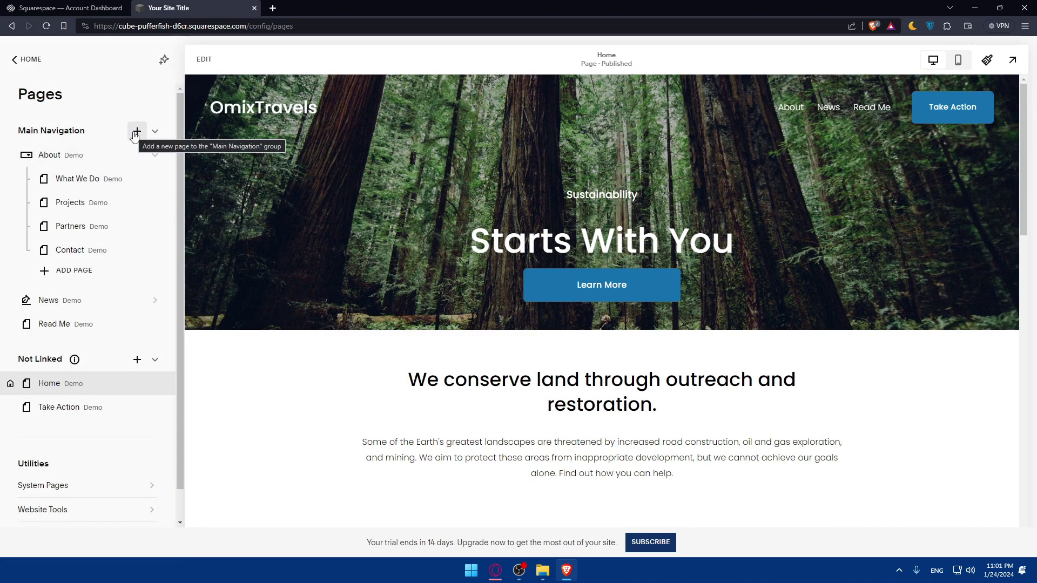
{"action": "left_click", "coordinate": [136, 132]}
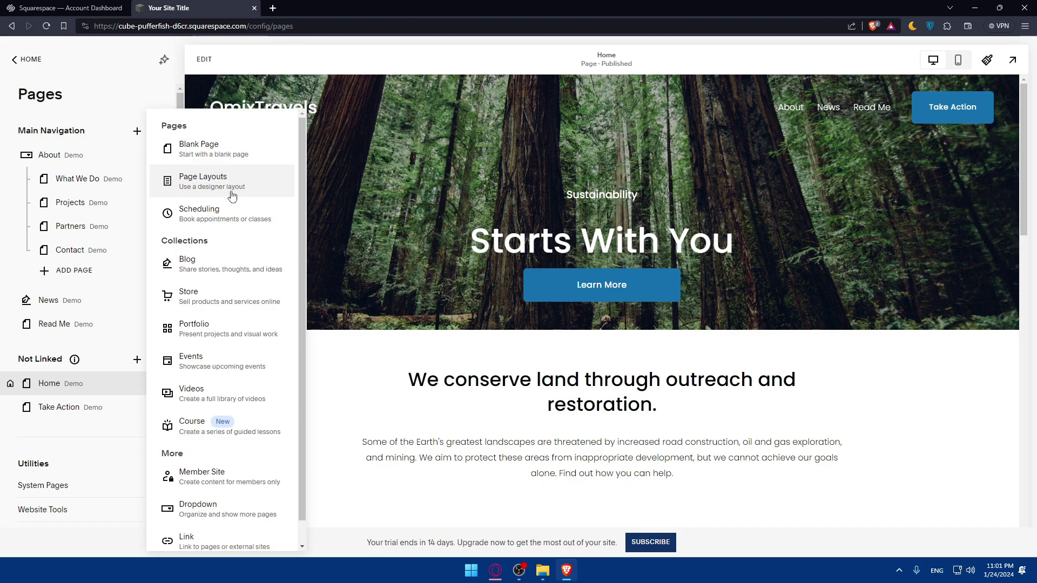
{"action": "scroll", "coordinate": [216, 260], "scroll_direction": "down", "scroll_amount": 1}
{"action": "left_click", "coordinate": [186, 514]}
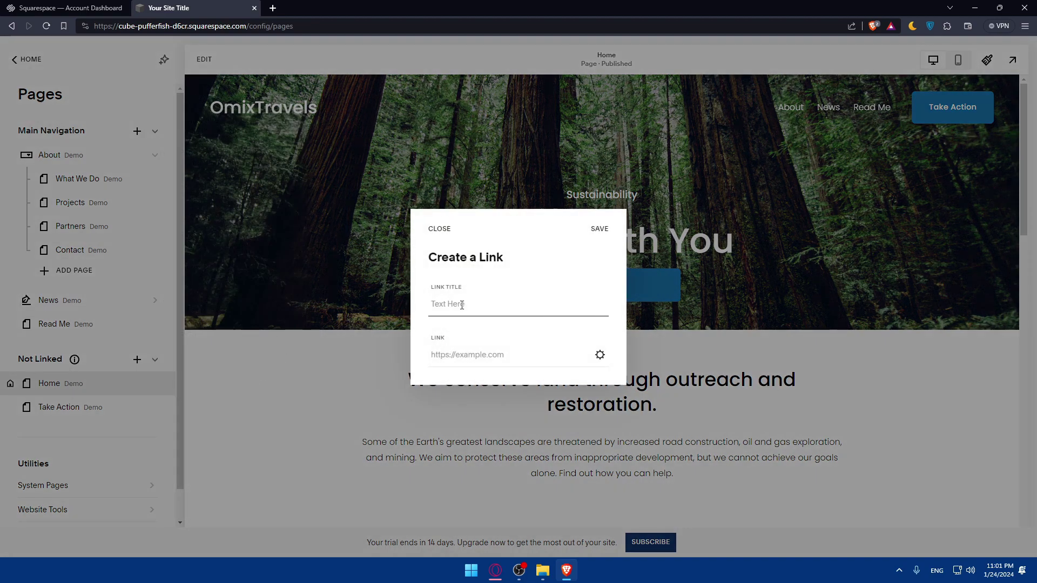
{"action": "type", "text": "My Instgram--"}
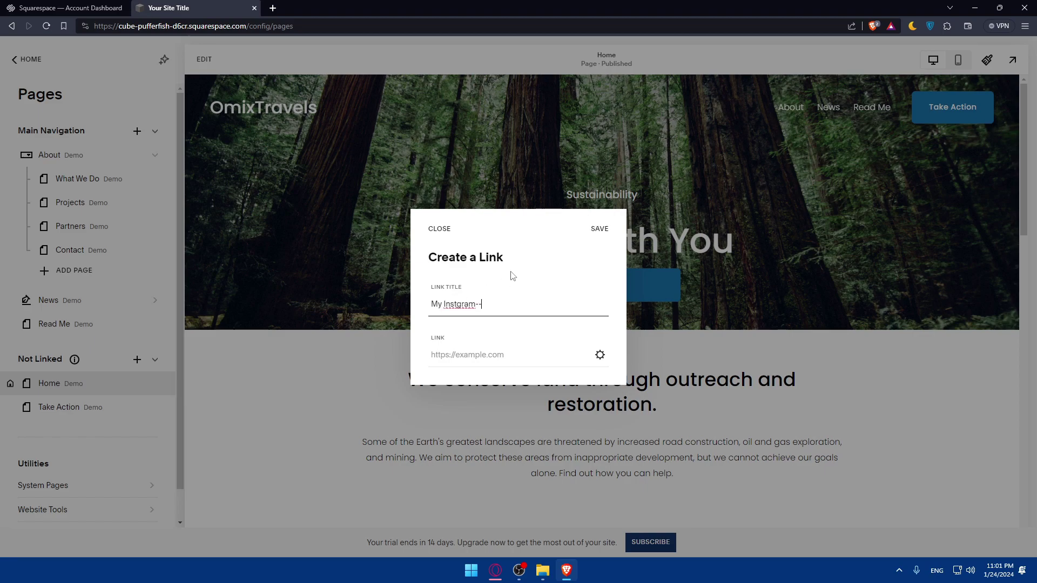
{"action": "key", "text": "BackSpace"}
{"action": "key", "text": "BackSpace"}
{"action": "type", "text": "a"}
{"action": "left_click", "coordinate": [491, 327]}
{"action": "left_click", "coordinate": [453, 354]}
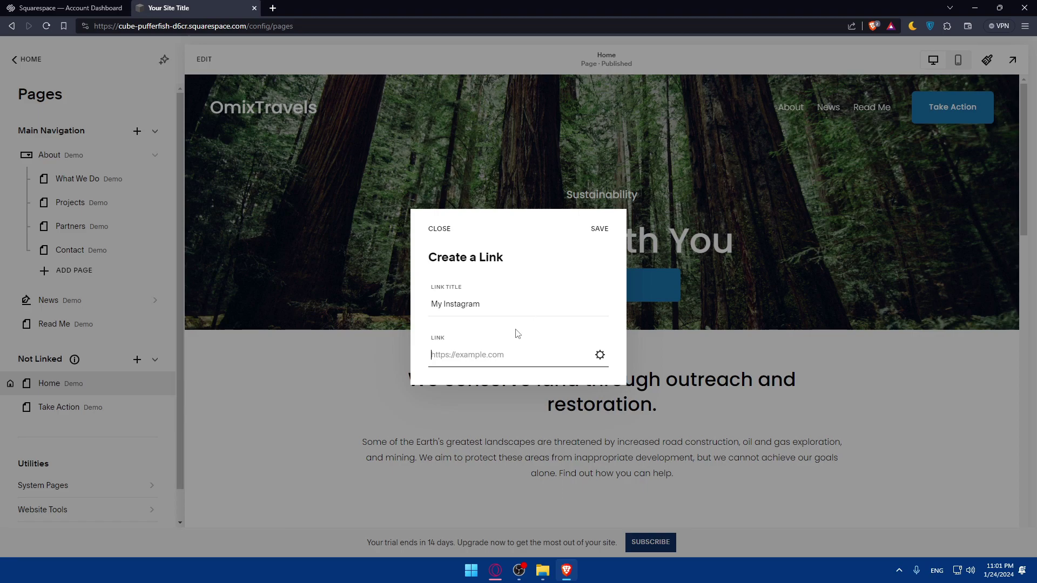
{"action": "type", "text": "https://instagram.com/"}
{"action": "left_click", "coordinate": [599, 232]}
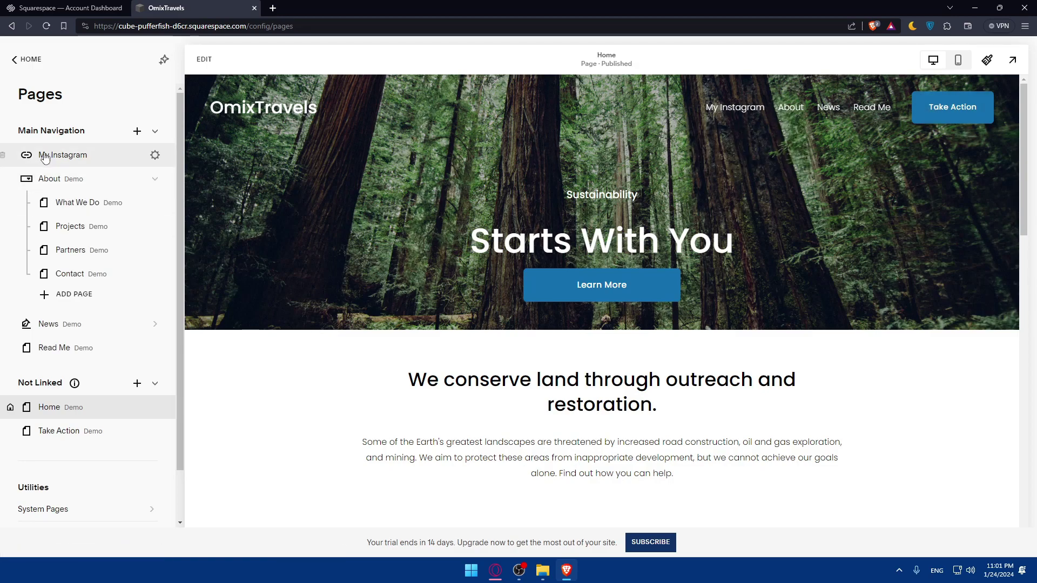
Try nesting the My Instagram link under the About dropdown, and return it to the start of the Main Navigation
{"action": "left_click_drag", "start_coordinate": [67, 159], "coordinate": [80, 178]}
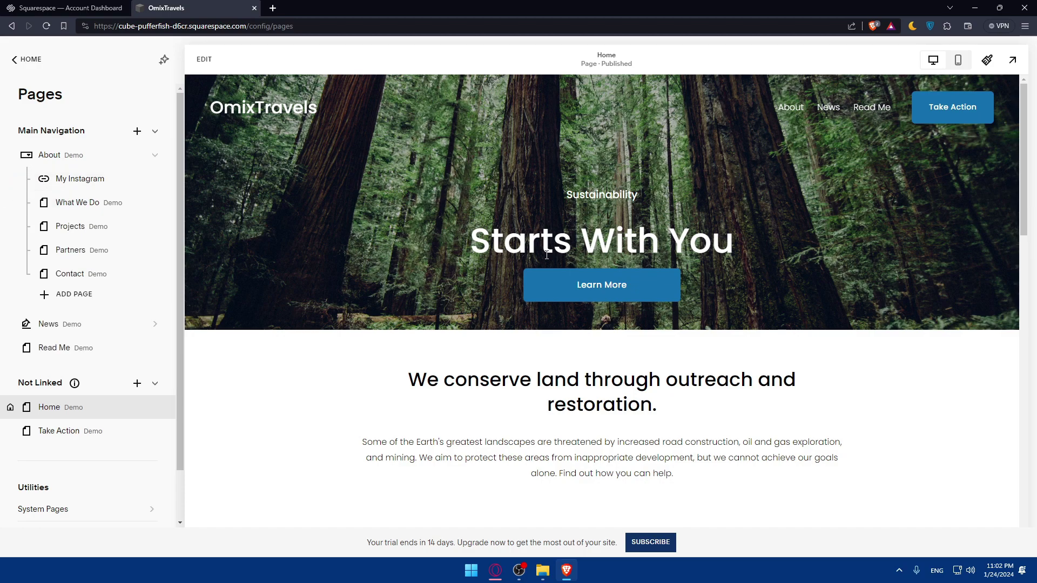
{"action": "scroll", "coordinate": [555, 252], "scroll_direction": "down", "scroll_amount": 15}
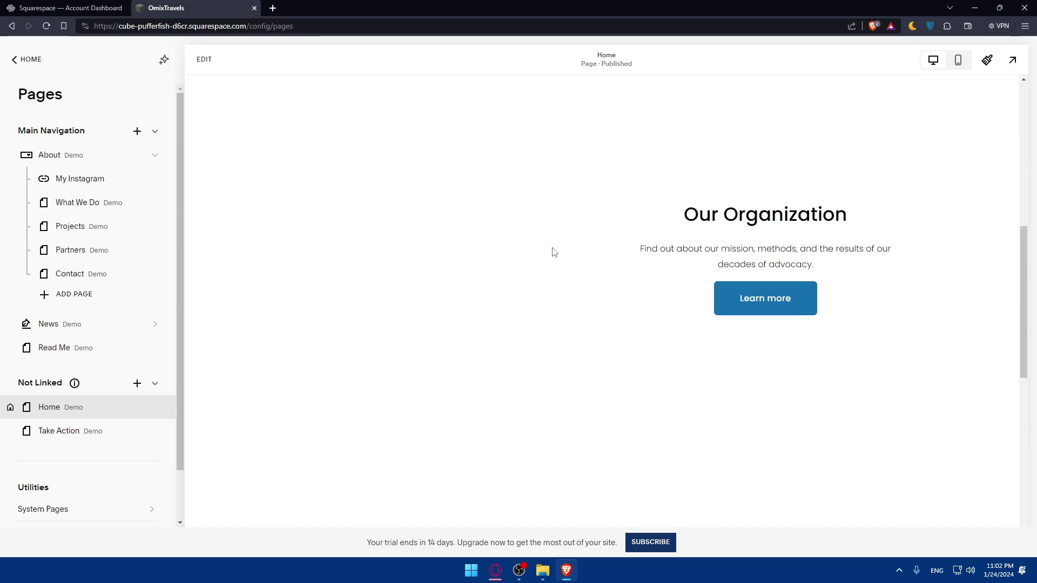
{"action": "scroll", "coordinate": [554, 248], "scroll_direction": "up", "scroll_amount": 15}
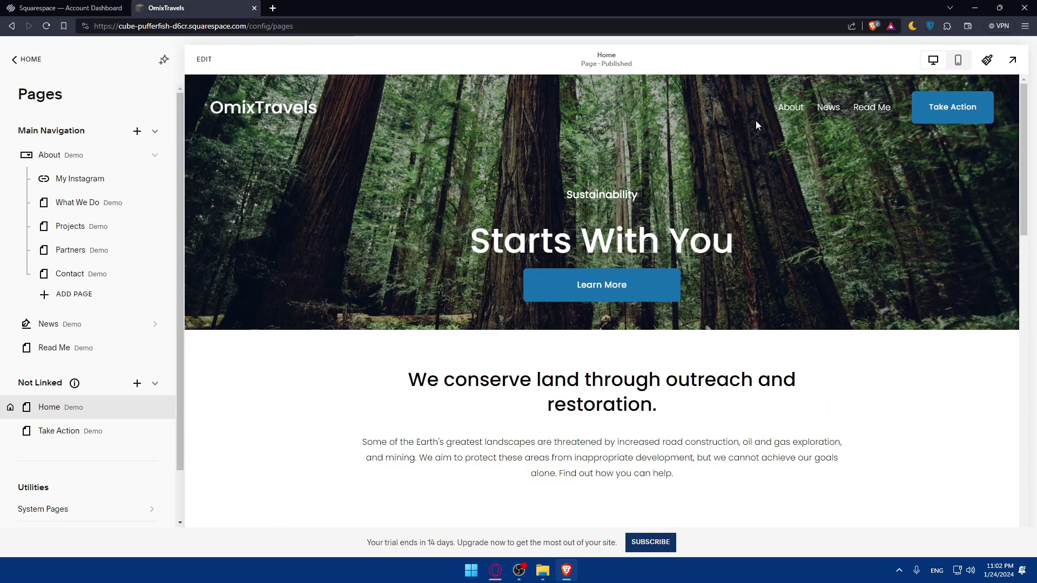
{"action": "mouse_move", "coordinate": [782, 109]}
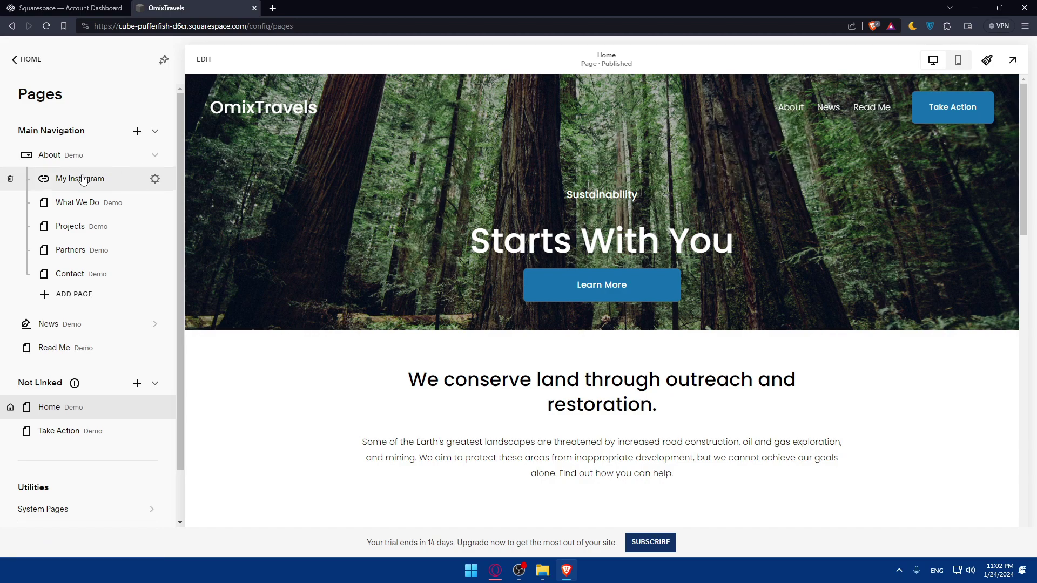
{"action": "left_click_drag", "start_coordinate": [82, 179], "coordinate": [48, 155]}
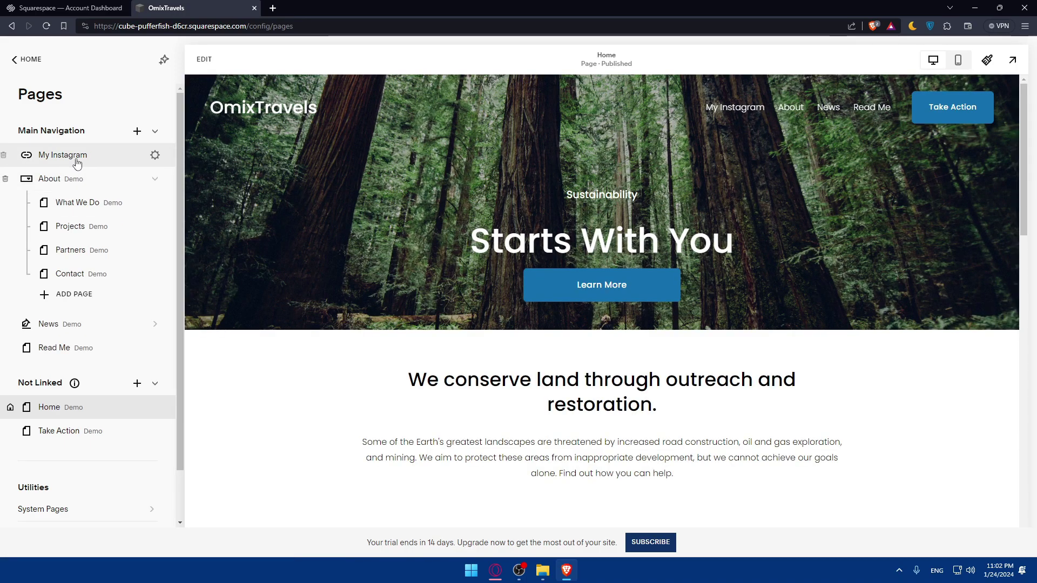
Test the My Instagram link in the site header, copy the Instagram profile page's address and return to the site
{"action": "left_click", "coordinate": [739, 109]}
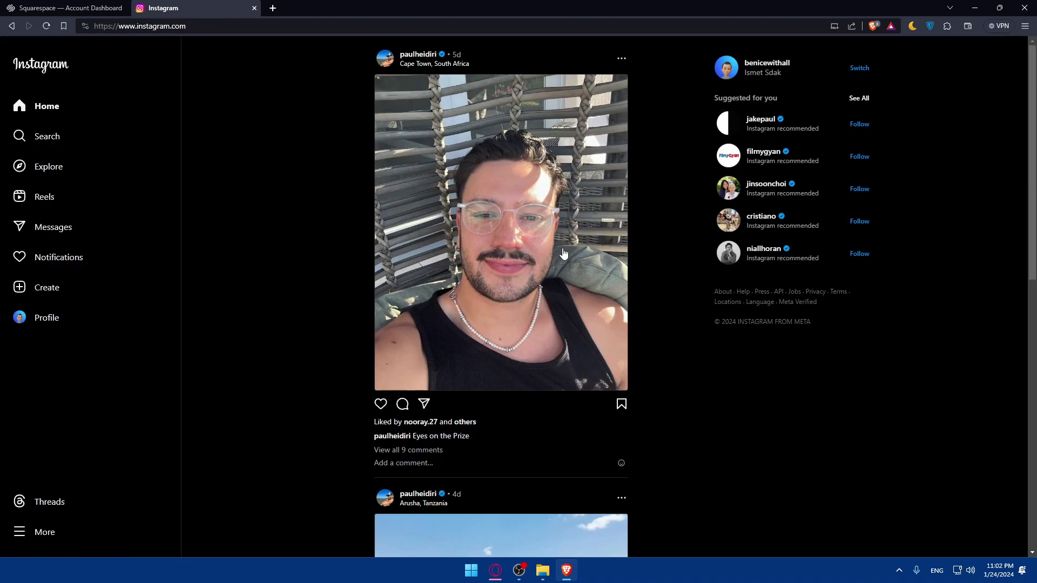
{"action": "key", "text": "alt+Left"}
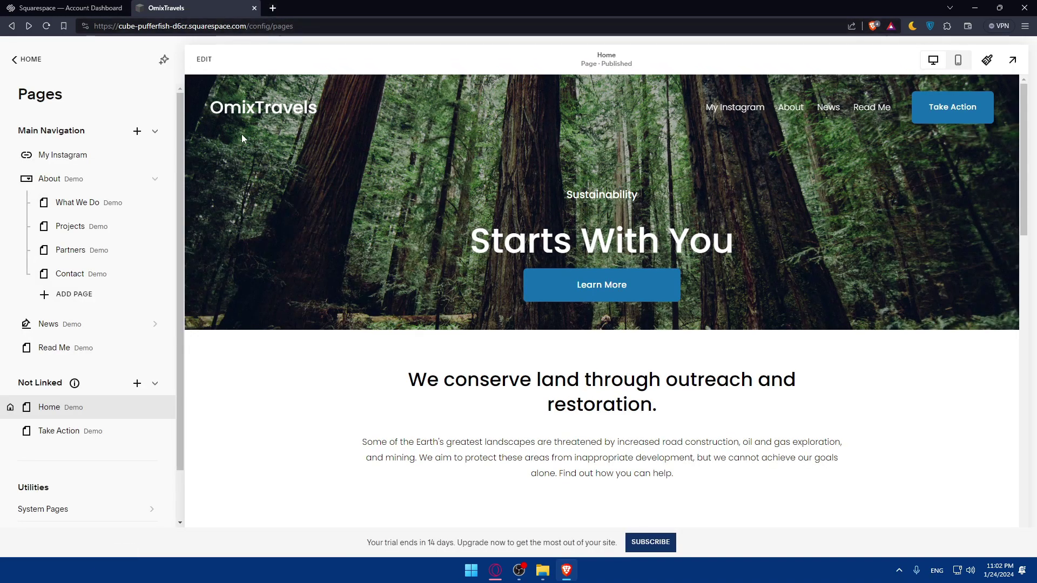
{"action": "left_click", "coordinate": [752, 108]}
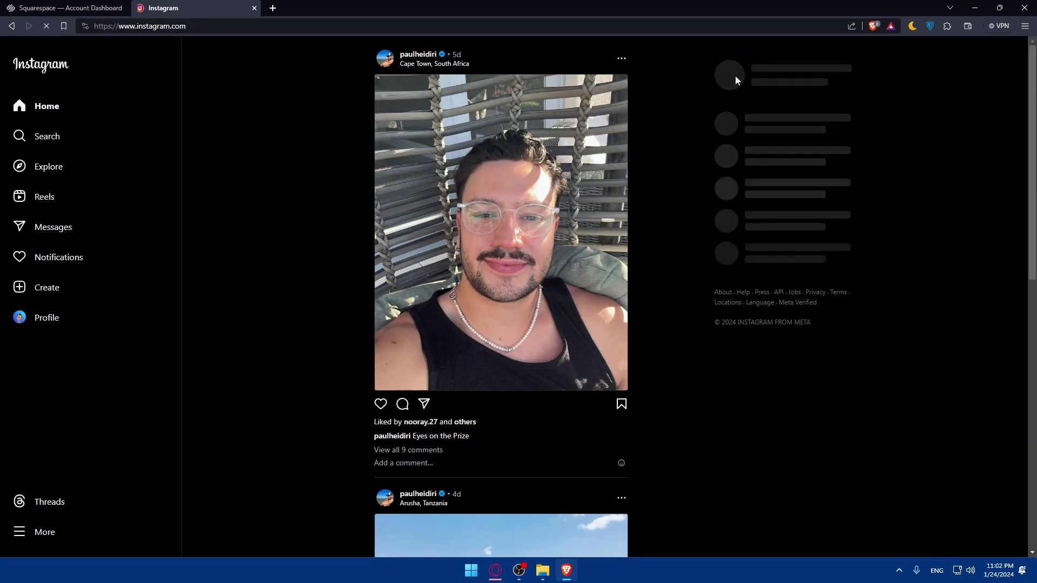
{"action": "left_click", "coordinate": [754, 67]}
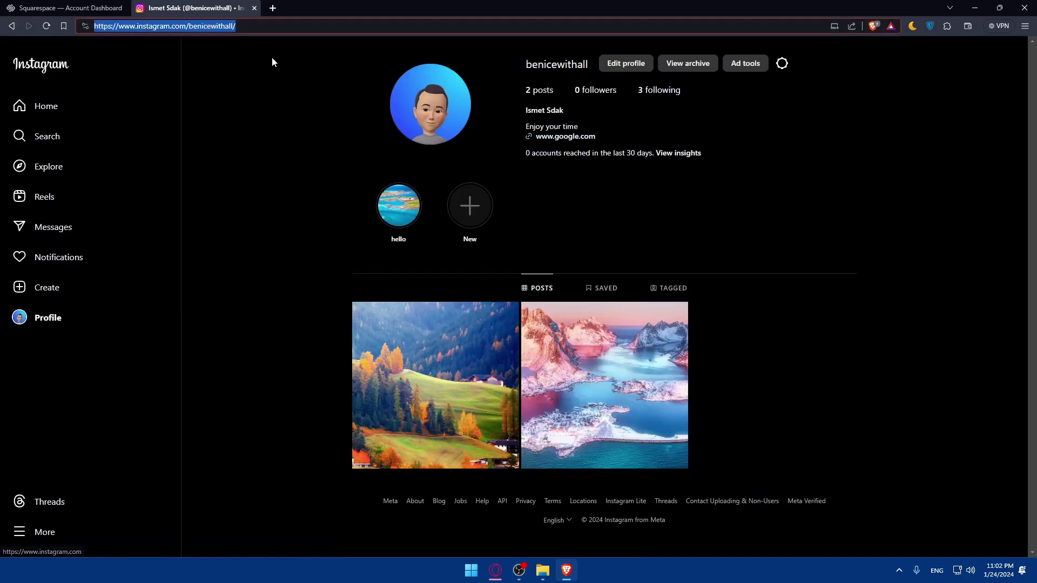
{"action": "key", "text": "alt+Left"}
{"action": "key", "text": "alt+Left"}
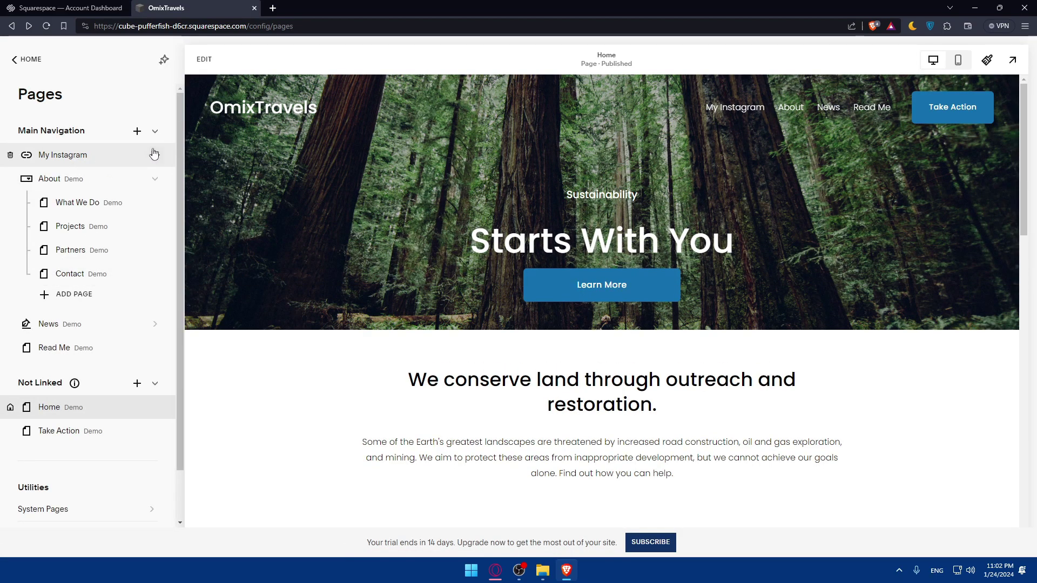
Replace the My Instagram link's address with the copied Instagram profile URL and save the link
{"action": "left_click", "coordinate": [158, 155]}
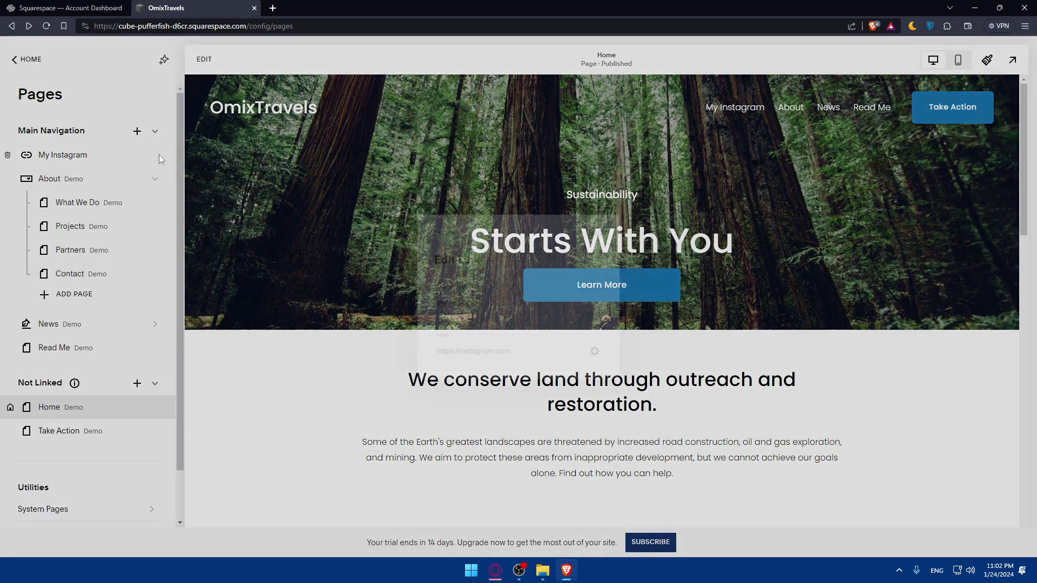
{"action": "triple_click", "coordinate": [493, 372]}
{"action": "type", "text": "https://www.instagram.com/benicewithall/"}
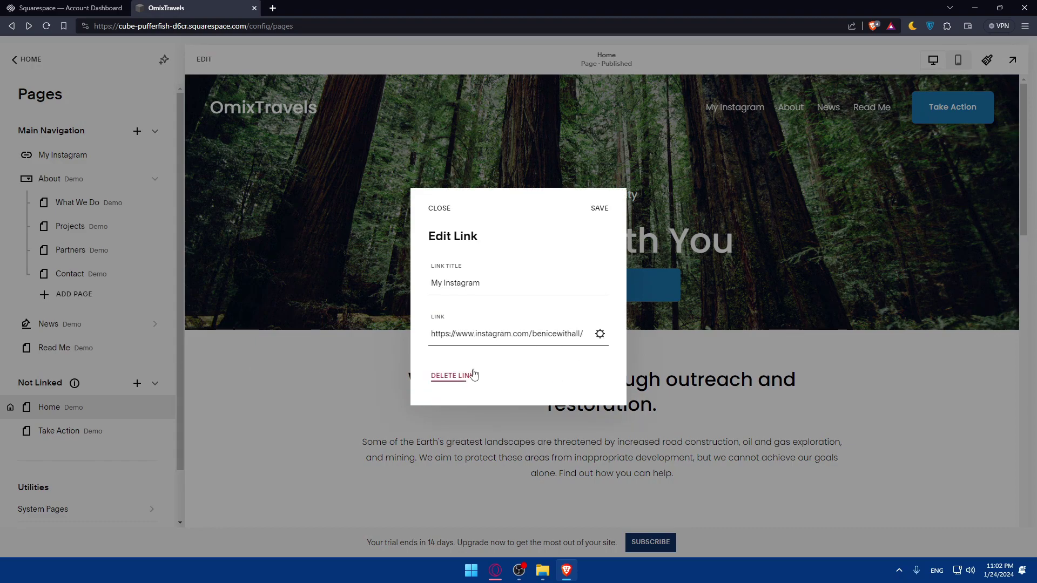
{"action": "left_click", "coordinate": [600, 209]}
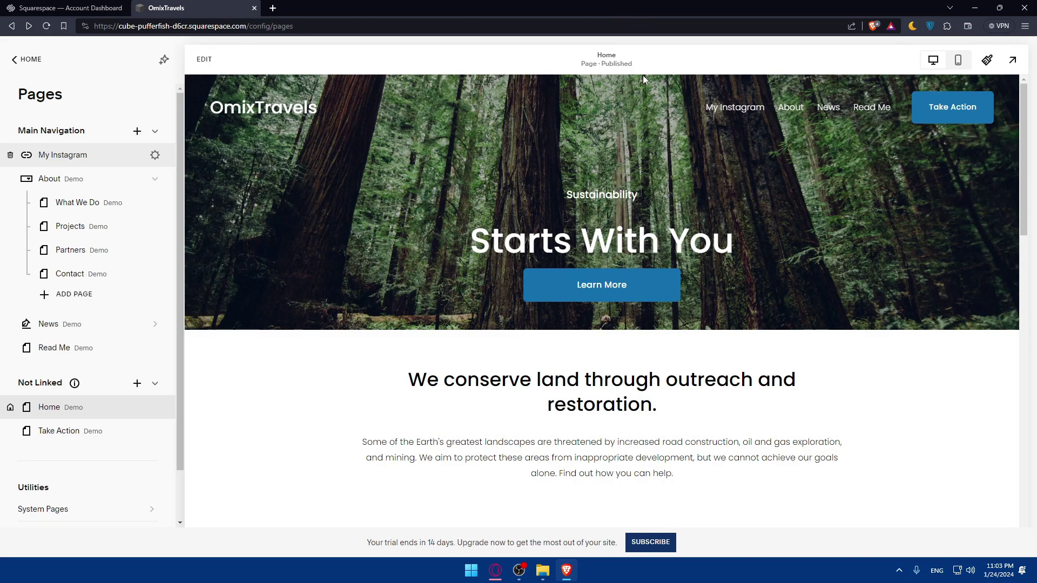
Reload the site and open the header's My Instagram link in a private window to check its target
{"action": "right_click", "coordinate": [729, 108]}
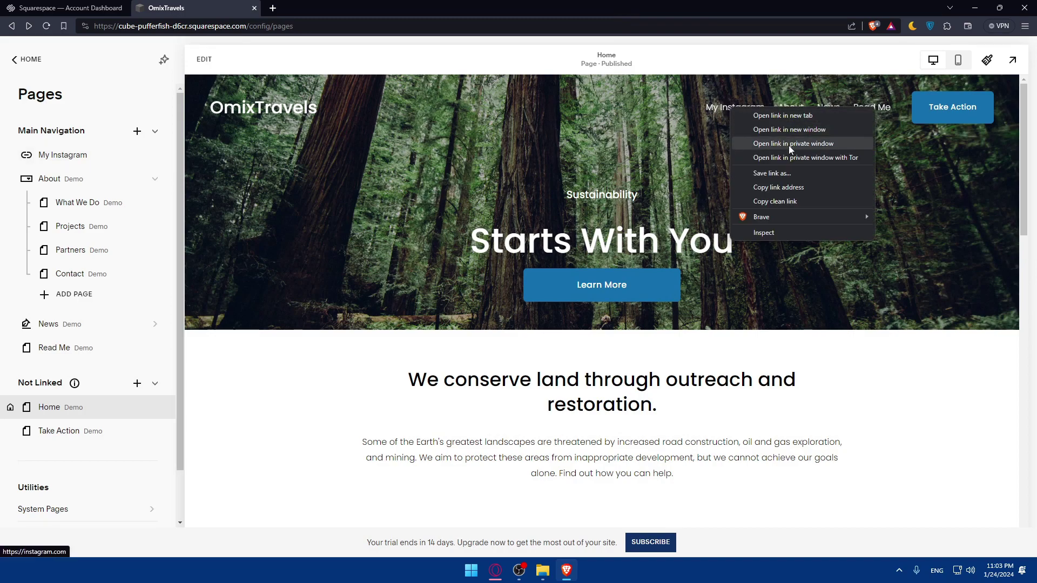
{"action": "left_click", "coordinate": [701, 151]}
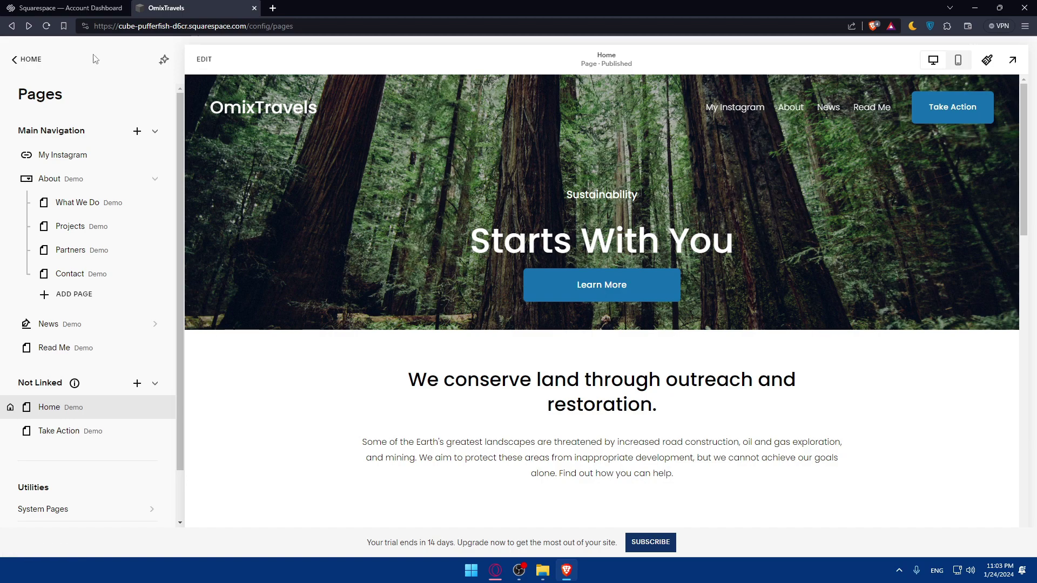
{"action": "left_click", "coordinate": [50, 29]}
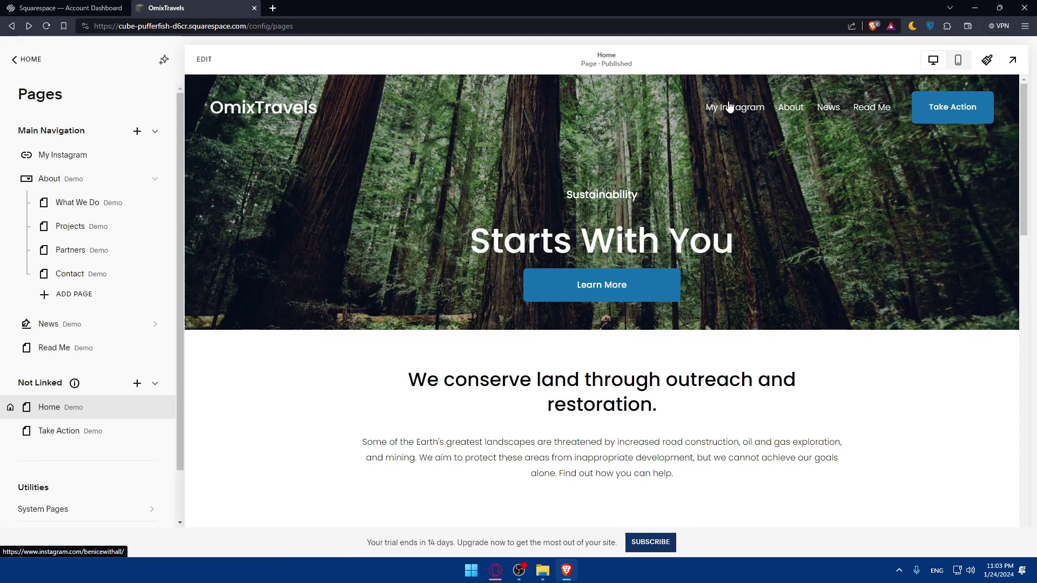
{"action": "right_click", "coordinate": [732, 110]}
{"action": "left_click", "coordinate": [792, 143]}
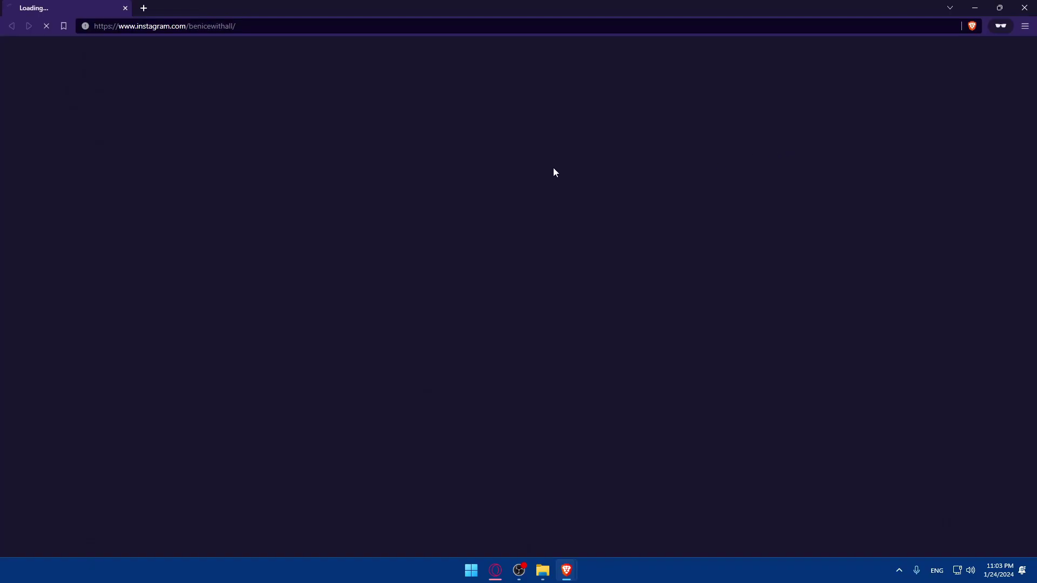
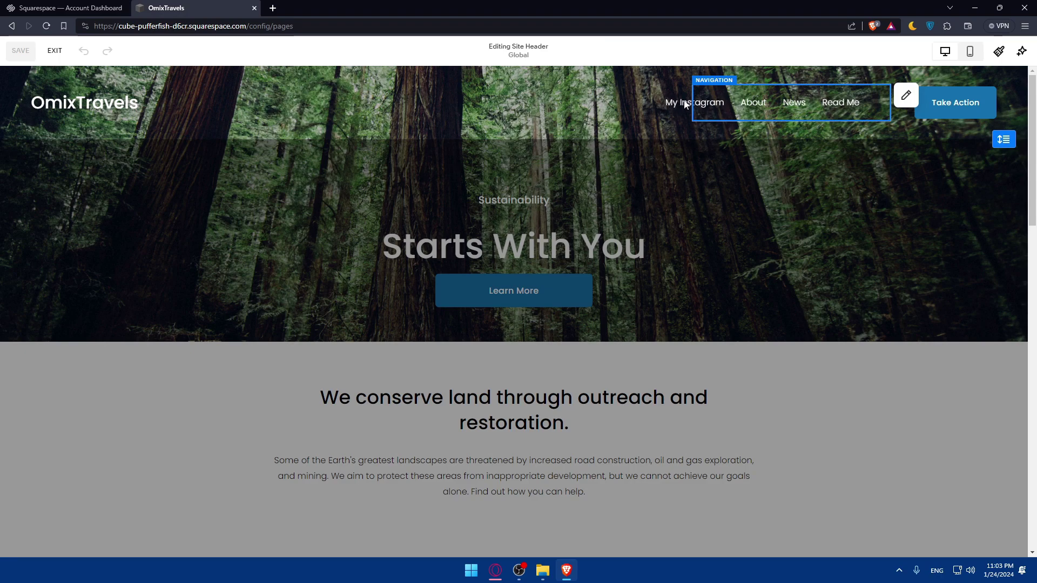
Review the content list of the header's navigation element, including the My Instagram link, and leave header editing
{"action": "left_click", "coordinate": [906, 95]}
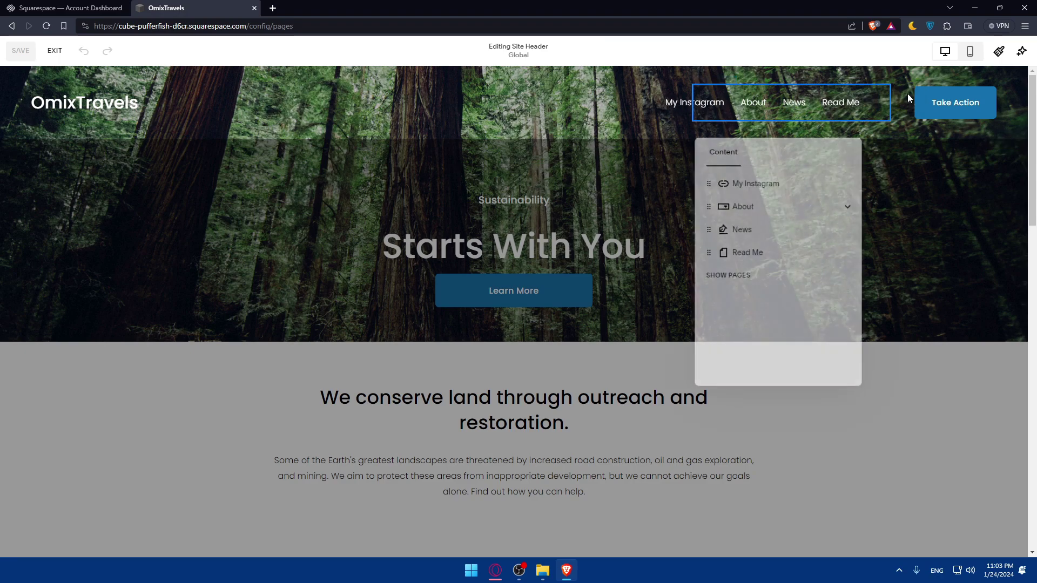
{"action": "right_click", "coordinate": [757, 181]}
{"action": "key", "text": "Escape"}
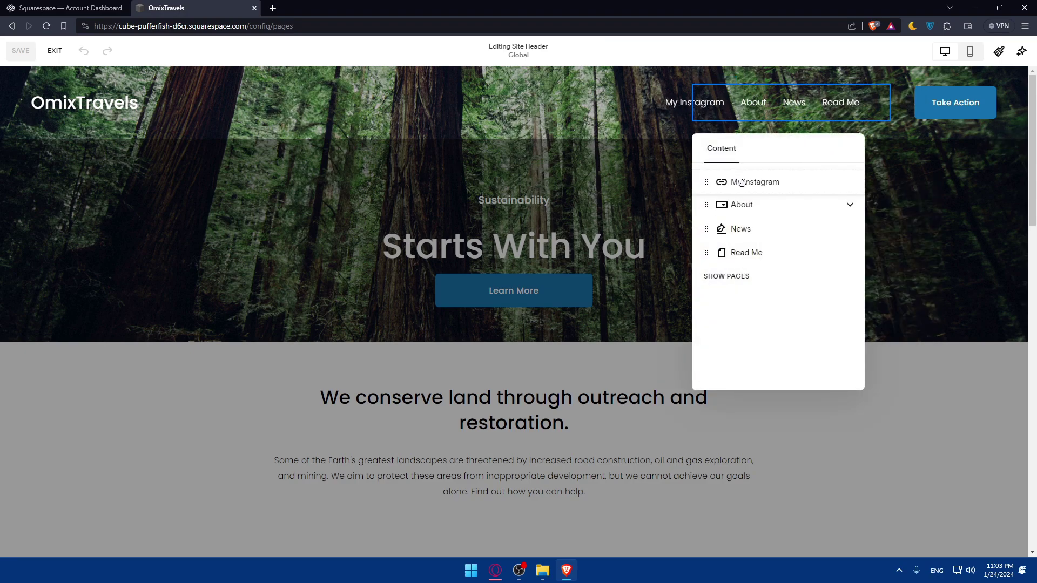
{"action": "left_click", "coordinate": [729, 131]}
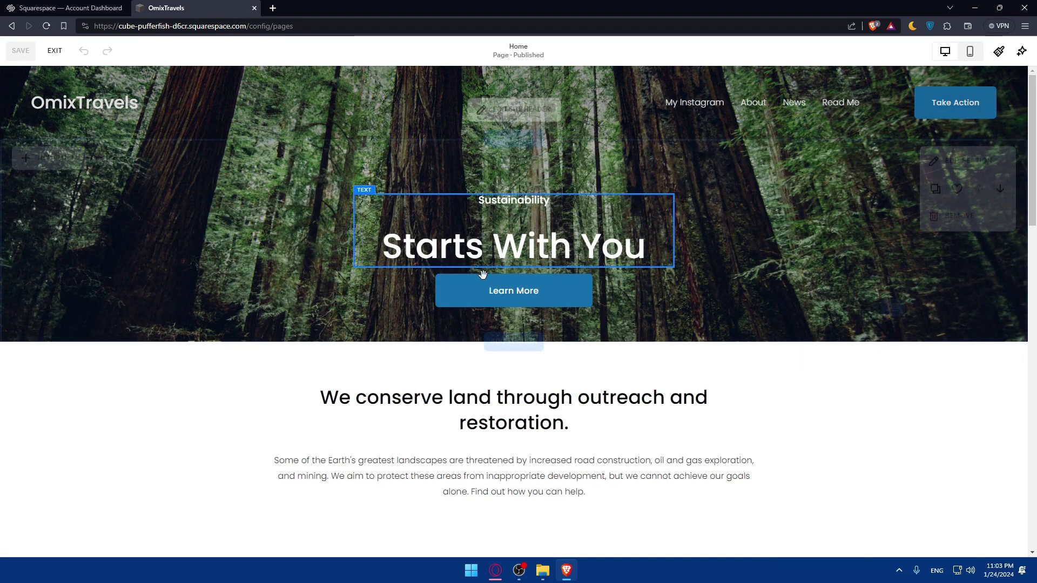
Review the format, background and color options of the "We conserve land" section and exit the page editor
{"action": "scroll", "coordinate": [115, 377], "scroll_direction": "down", "scroll_amount": 3}
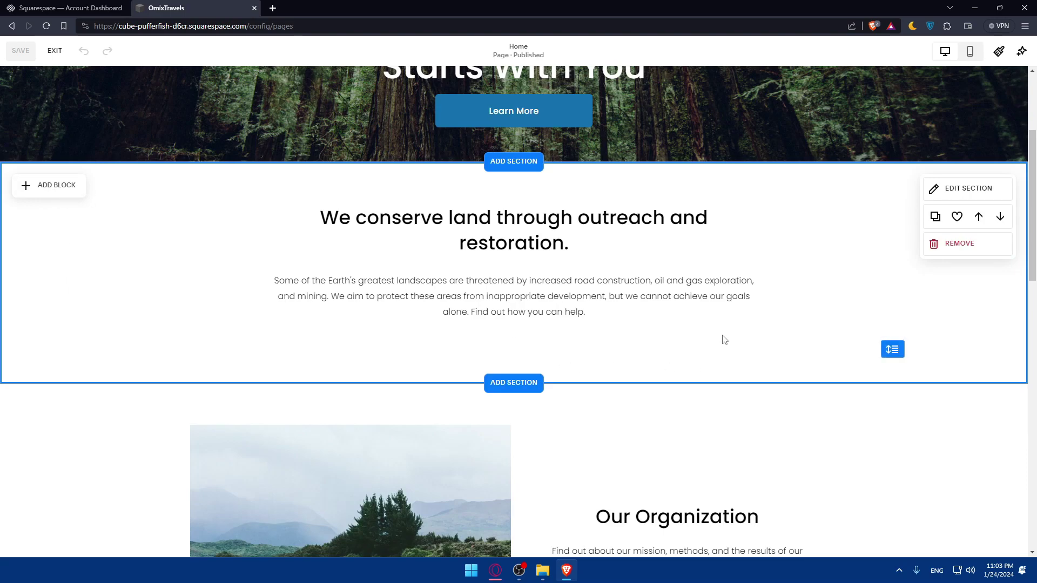
{"action": "left_click", "coordinate": [930, 187]}
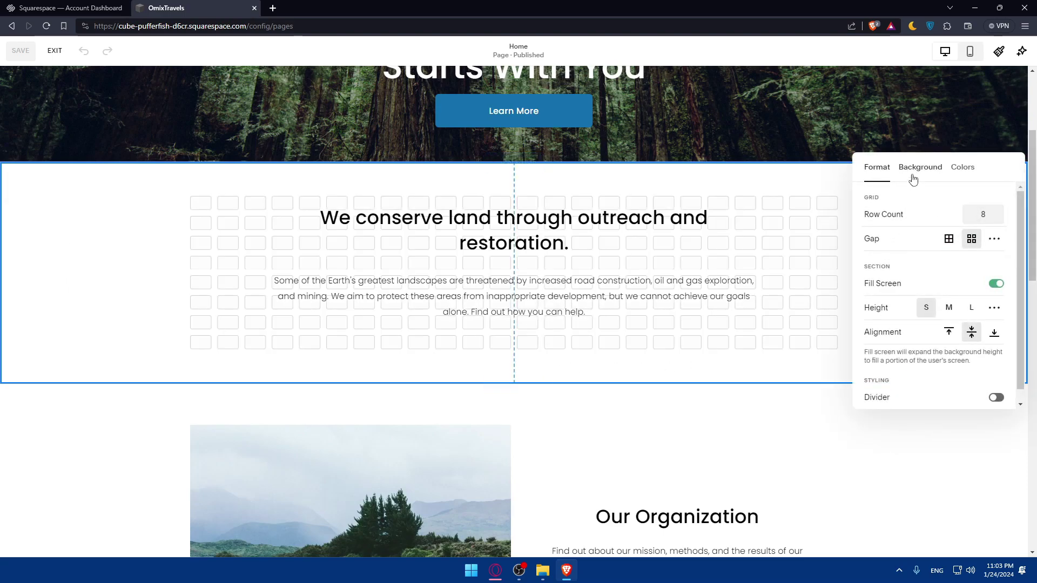
{"action": "left_click", "coordinate": [918, 170]}
{"action": "left_click", "coordinate": [963, 169]}
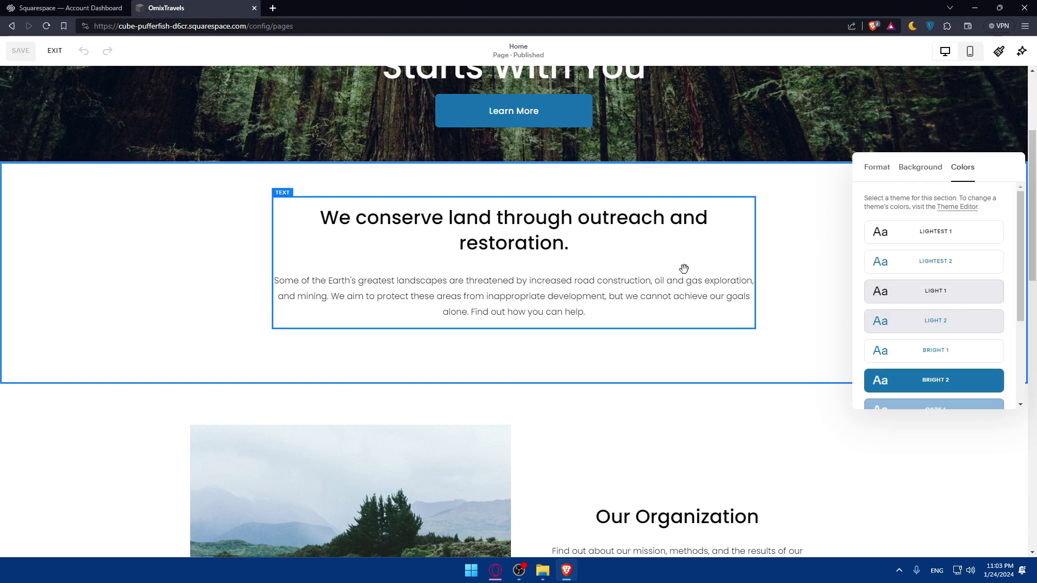
{"action": "left_click", "coordinate": [131, 292]}
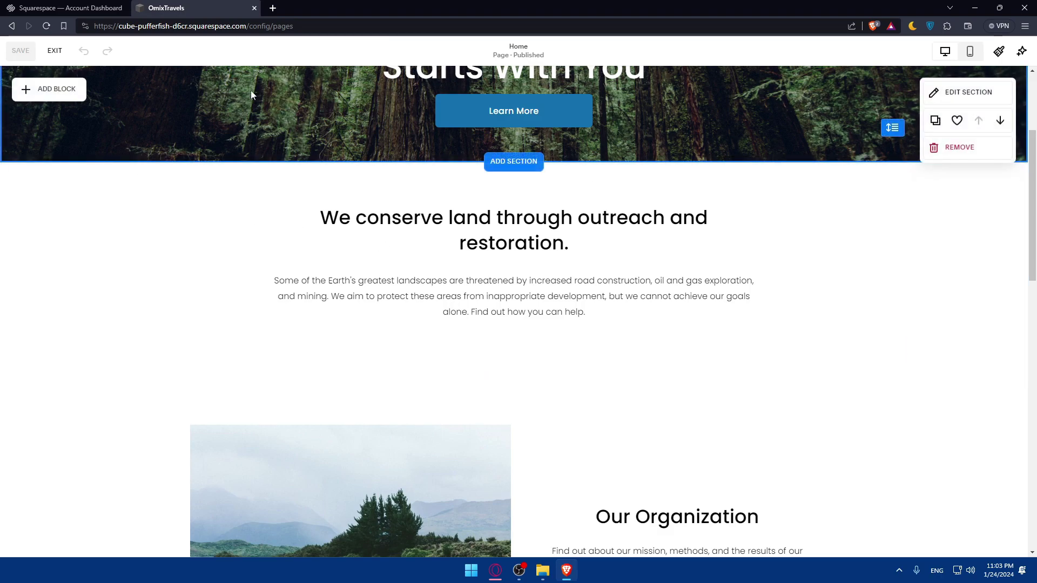
{"action": "left_click", "coordinate": [54, 50]}
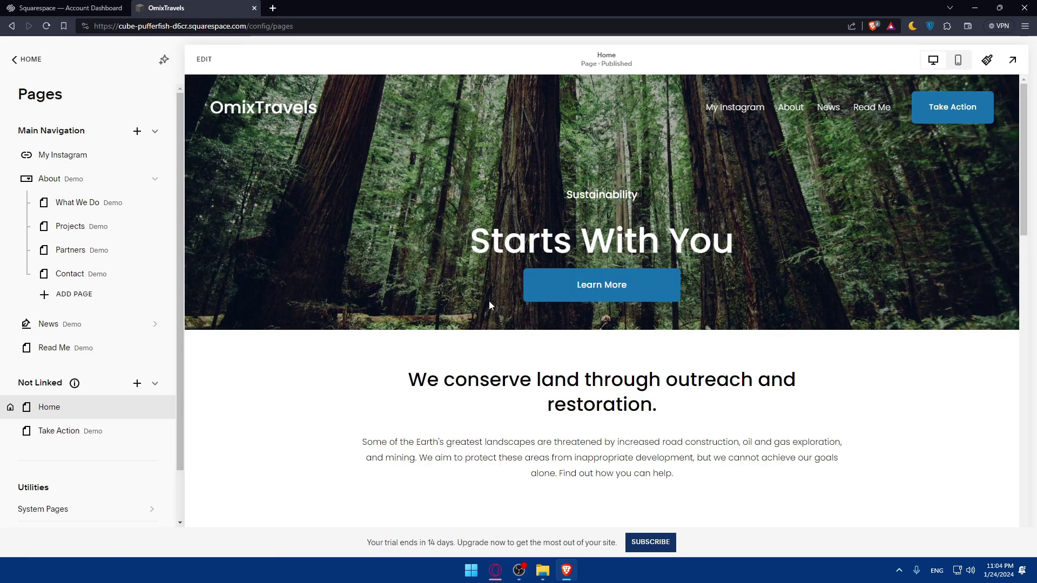
Preview the site in mobile view, test the My Instagram link in its navigation menu and return to the site's pages
{"action": "left_click", "coordinate": [965, 63]}
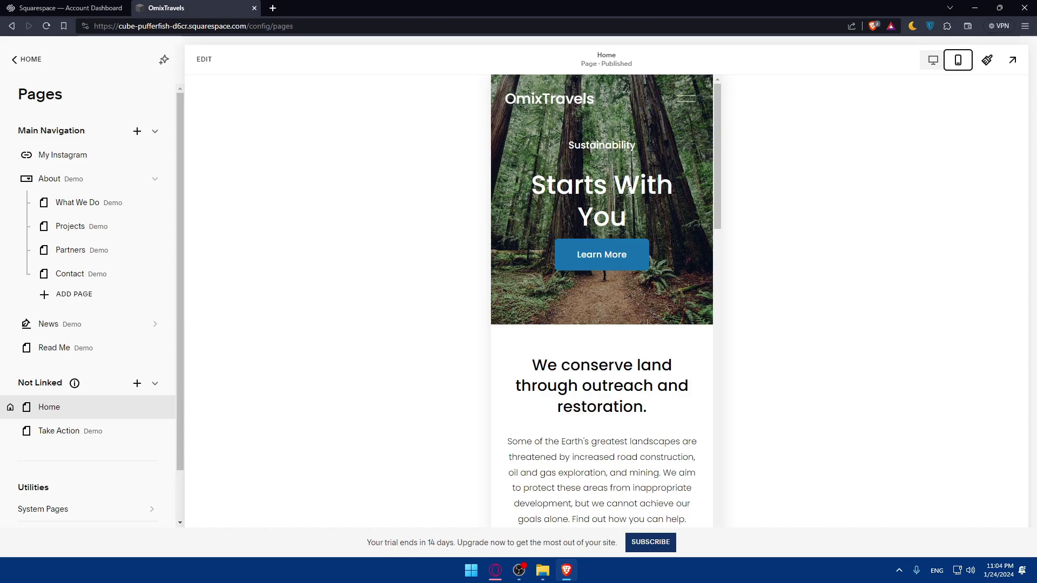
{"action": "left_click", "coordinate": [687, 98]}
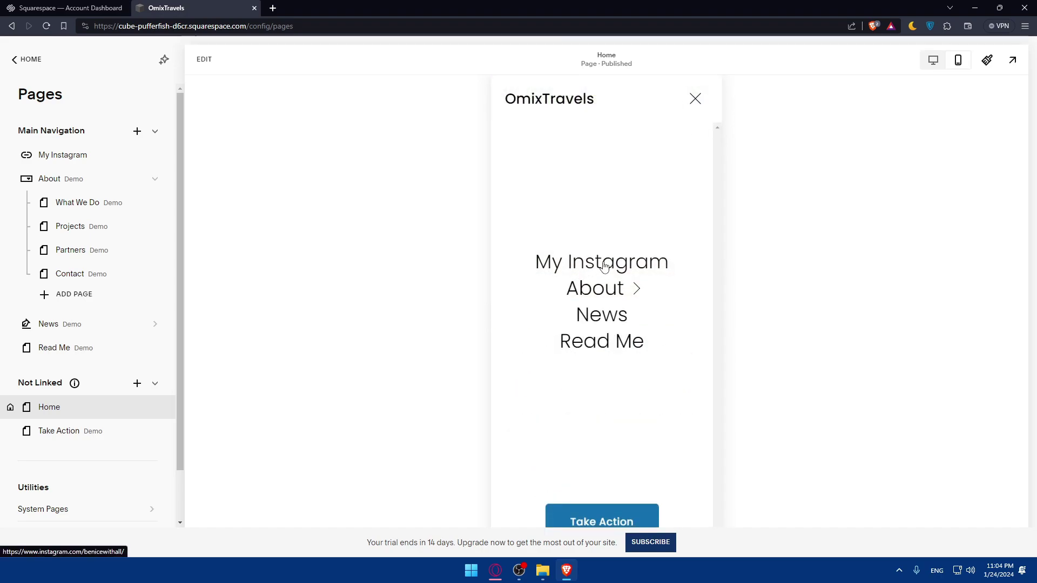
{"action": "left_click", "coordinate": [612, 264]}
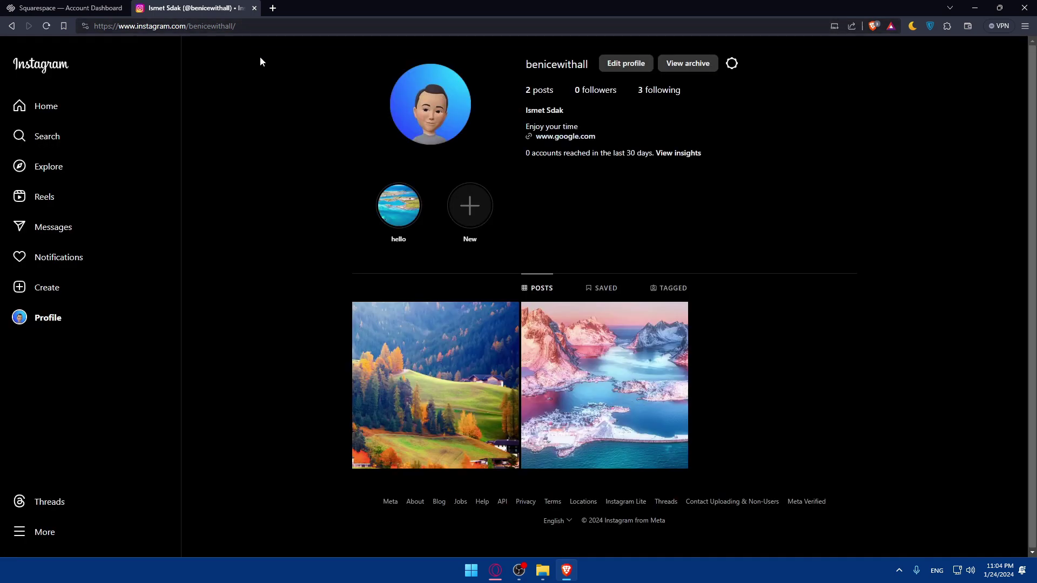
{"action": "key", "text": "alt+Left"}
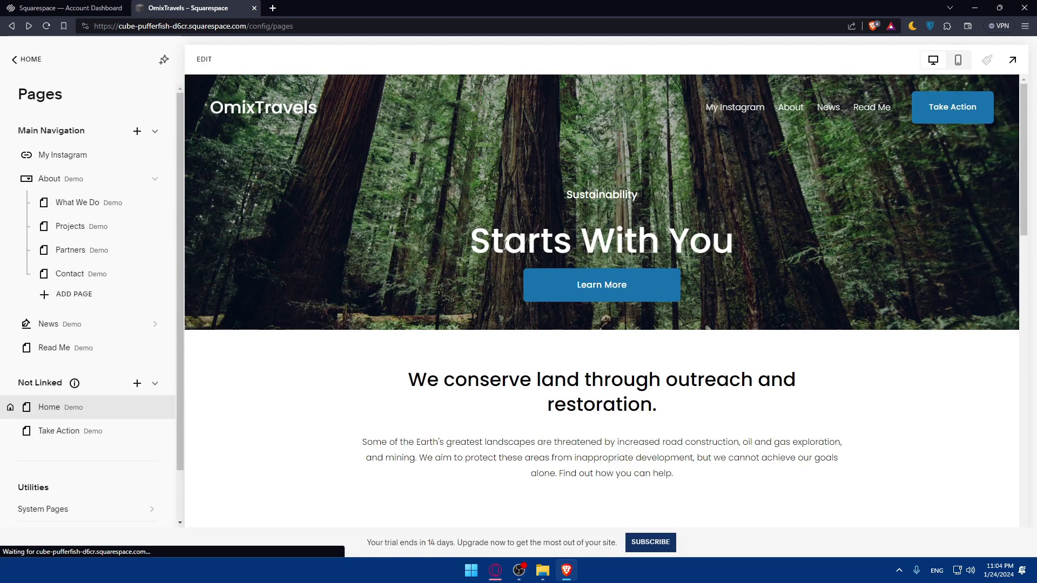
Nest the My Instagram link as the first item under the About dropdown and check the dropdown in the site header
{"action": "mouse_move", "coordinate": [798, 116]}
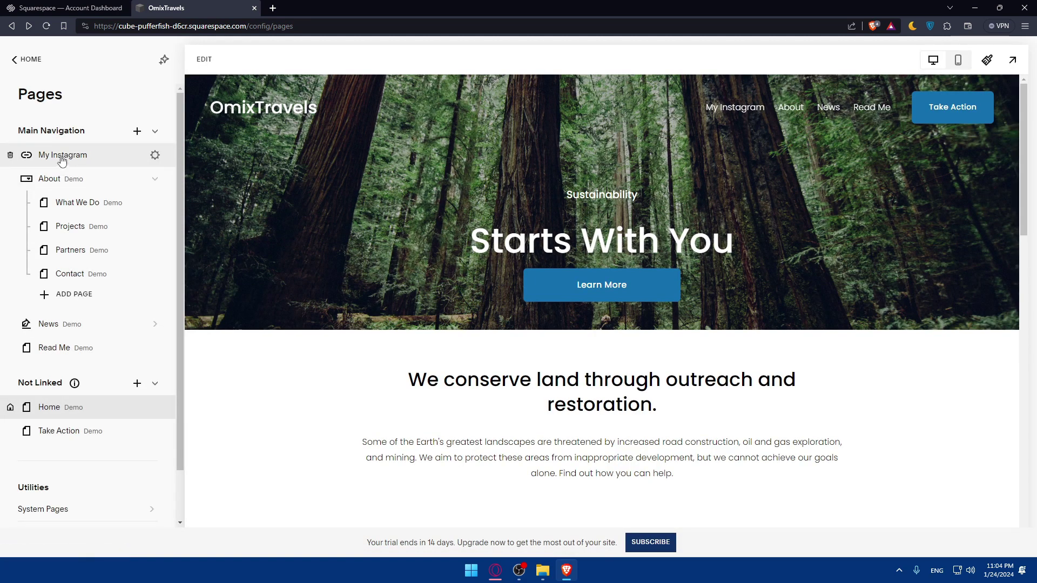
{"action": "left_click_drag", "start_coordinate": [58, 155], "coordinate": [108, 186]}
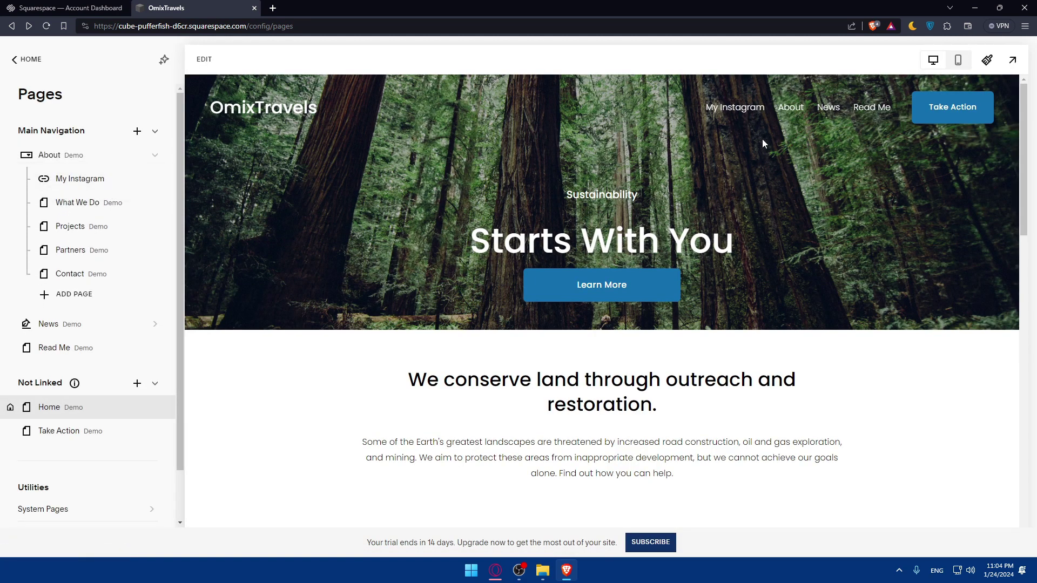
{"action": "mouse_move", "coordinate": [789, 108]}
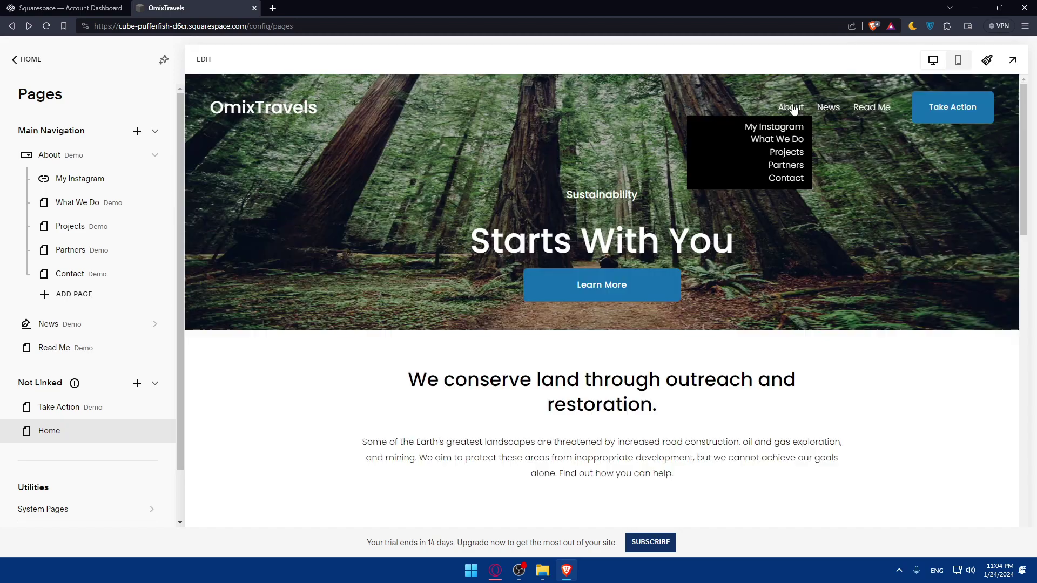